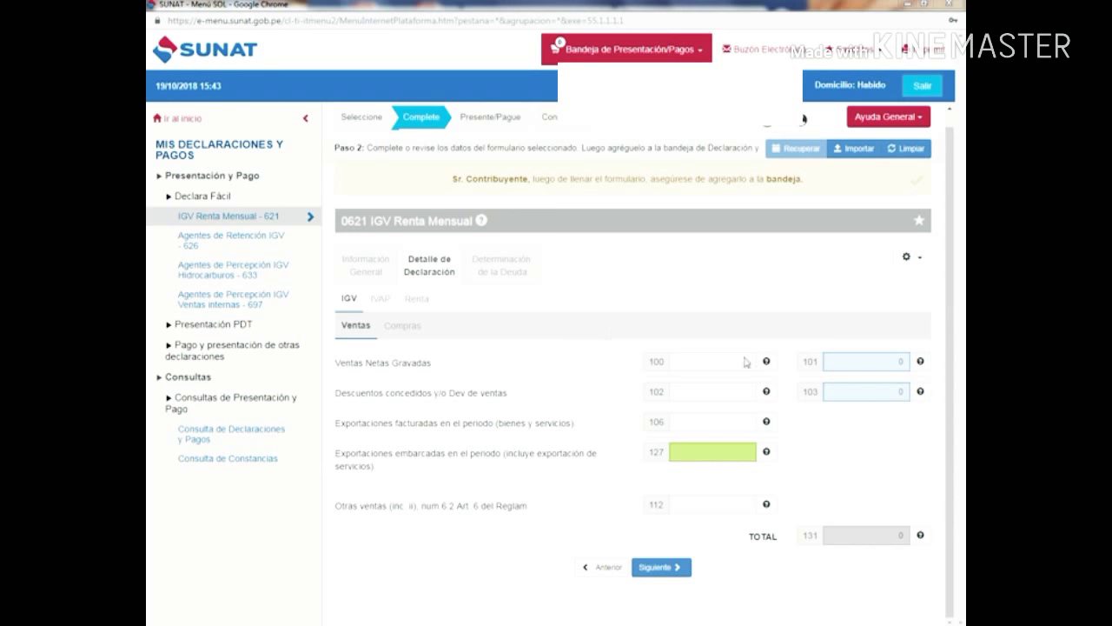
- Start a new IGV Renta Mensual - 621 form for period 09-2018 as Original, with IGV - Cuenta propia and Régimen Tributario MYPE
{"action": "left_click", "coordinate": [300, 219]}
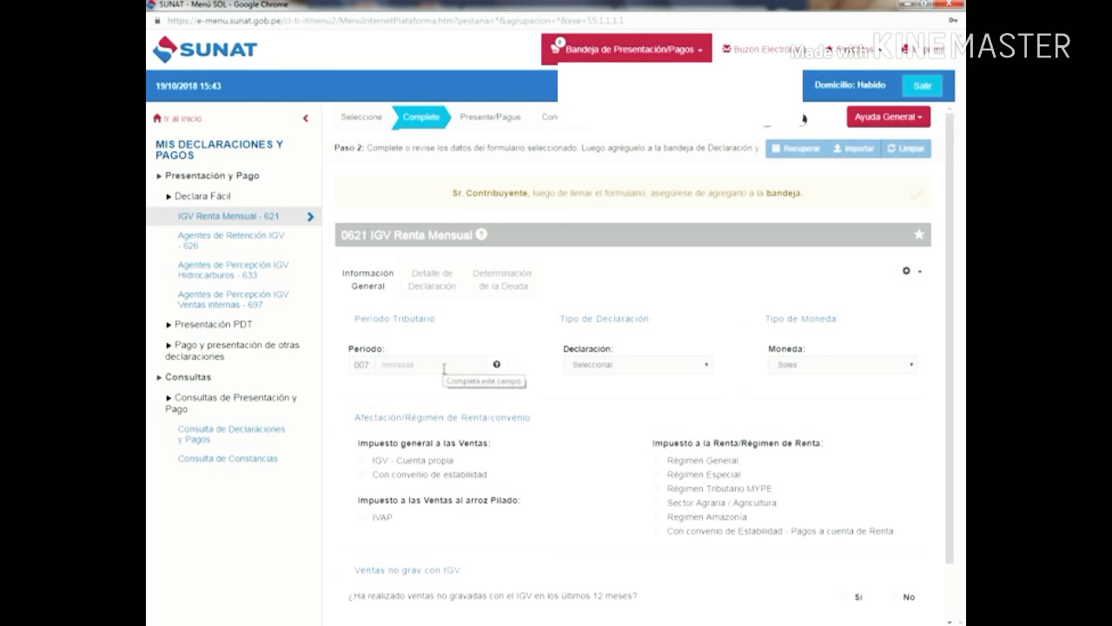
{"action": "scroll", "coordinate": [444, 369], "scroll_direction": "down", "scroll_amount": 1}
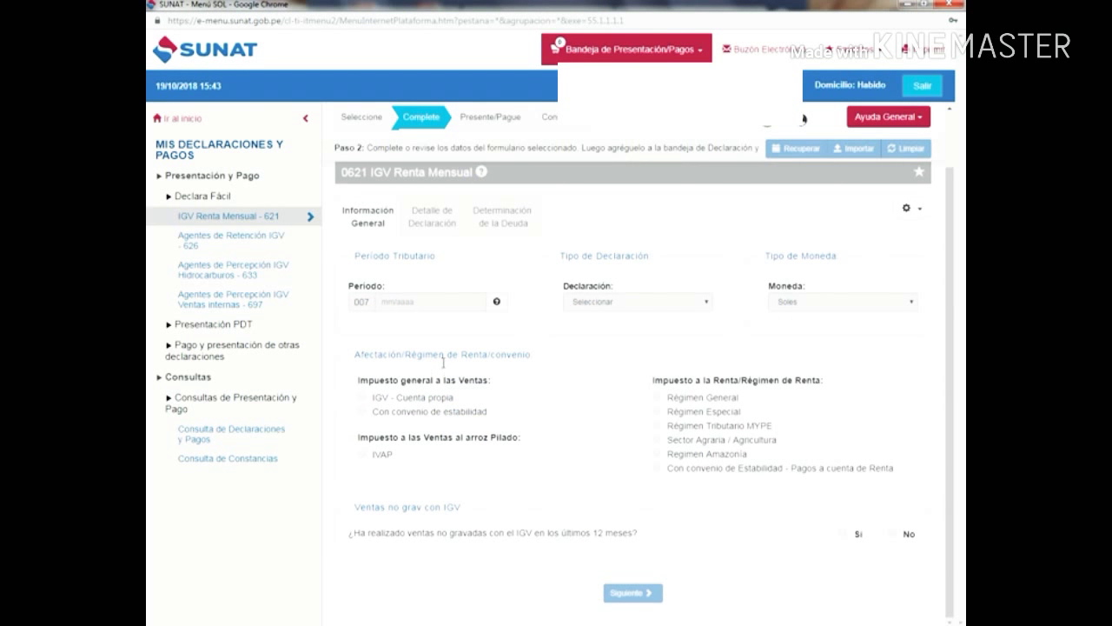
{"action": "left_click", "coordinate": [436, 301]}
{"action": "left_click", "coordinate": [395, 401]}
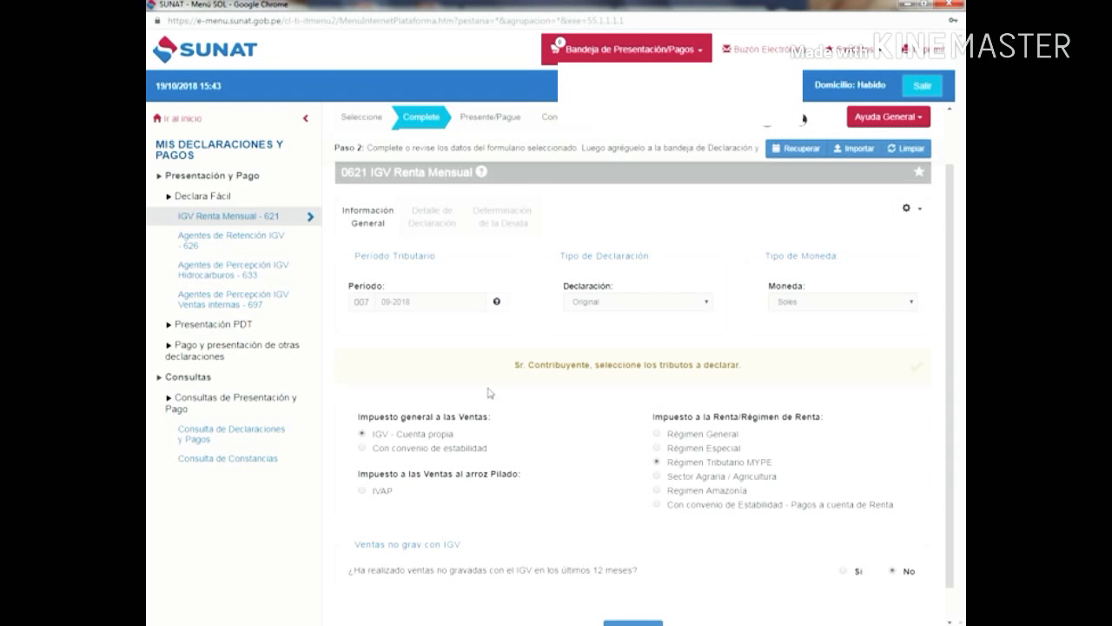
- Try to switch the income tax regime to Régimen Especial
{"action": "scroll", "coordinate": [495, 394], "scroll_direction": "down", "scroll_amount": 1}
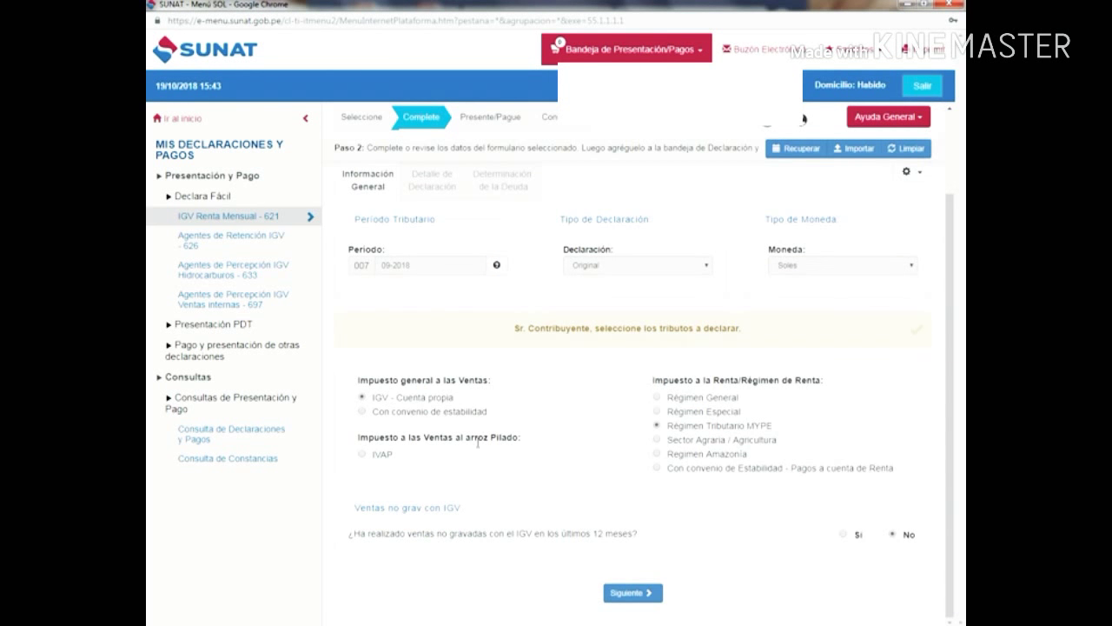
{"action": "left_click", "coordinate": [363, 455]}
{"action": "left_click", "coordinate": [656, 418]}
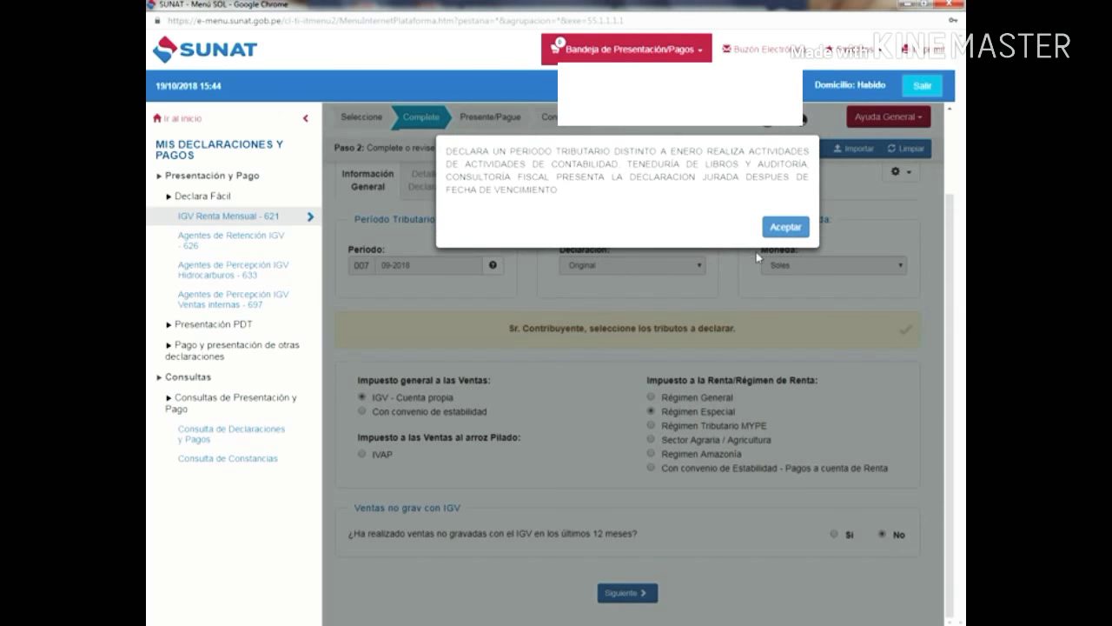
{"action": "left_click", "coordinate": [785, 211]}
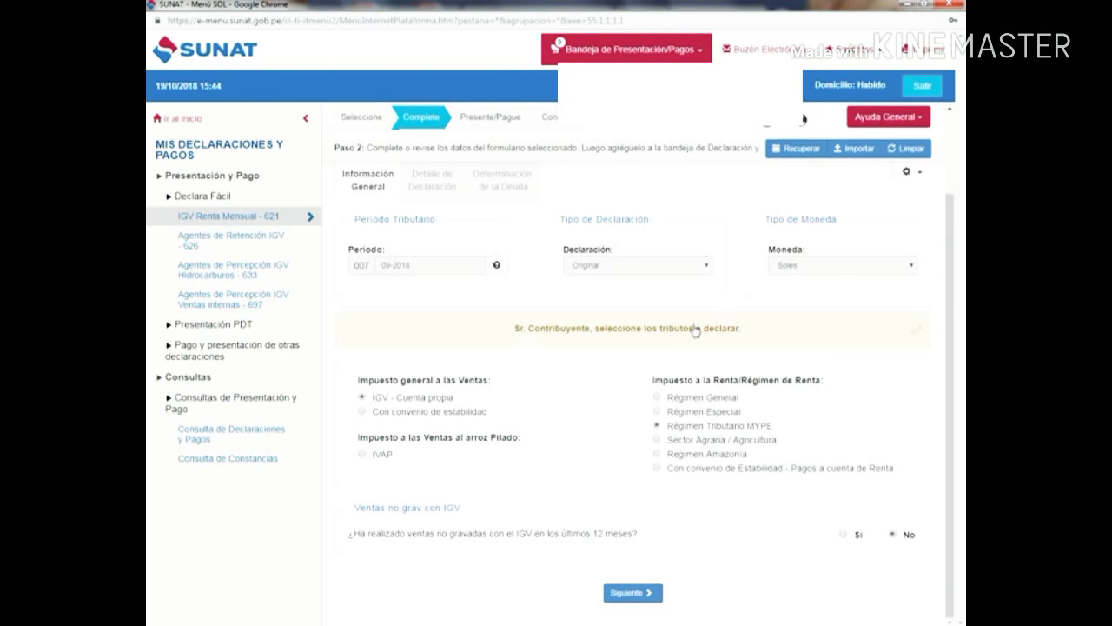
{"action": "left_click", "coordinate": [657, 412]}
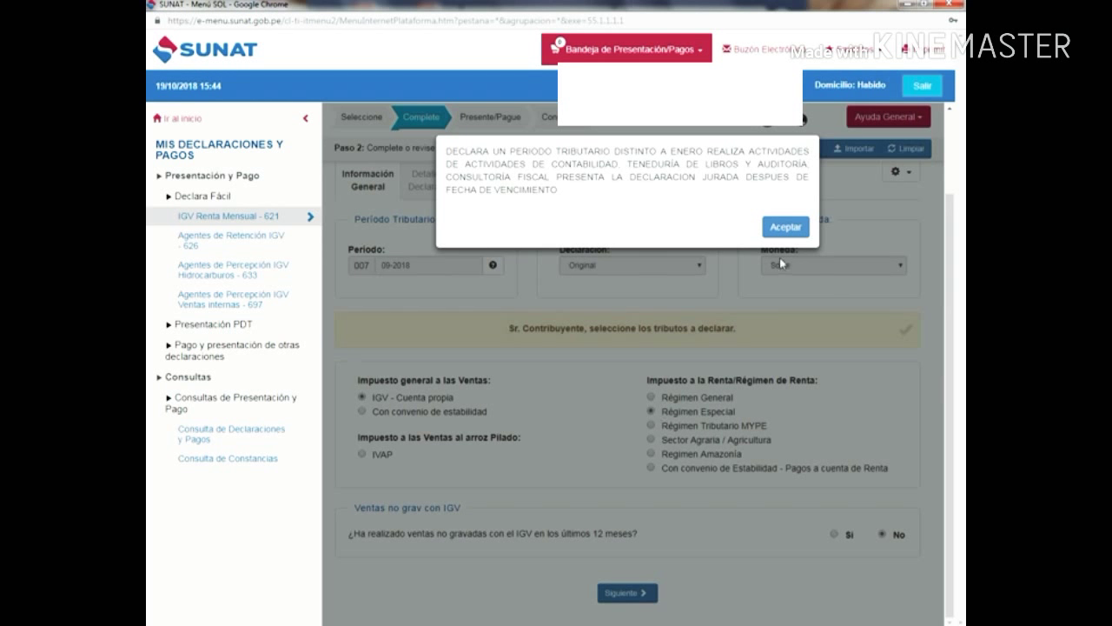
{"action": "left_click", "coordinate": [787, 228]}
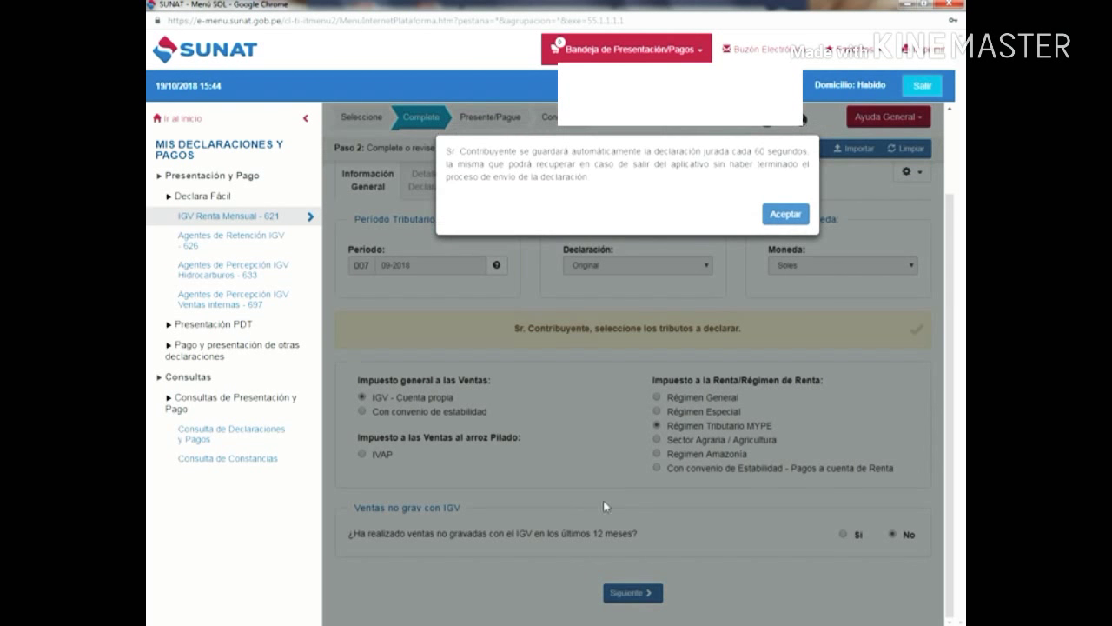
- Enter 0 for Ventas Netas Gravadas in box 100 of the IGV sales detail and continue to Compras
{"action": "left_click", "coordinate": [786, 214]}
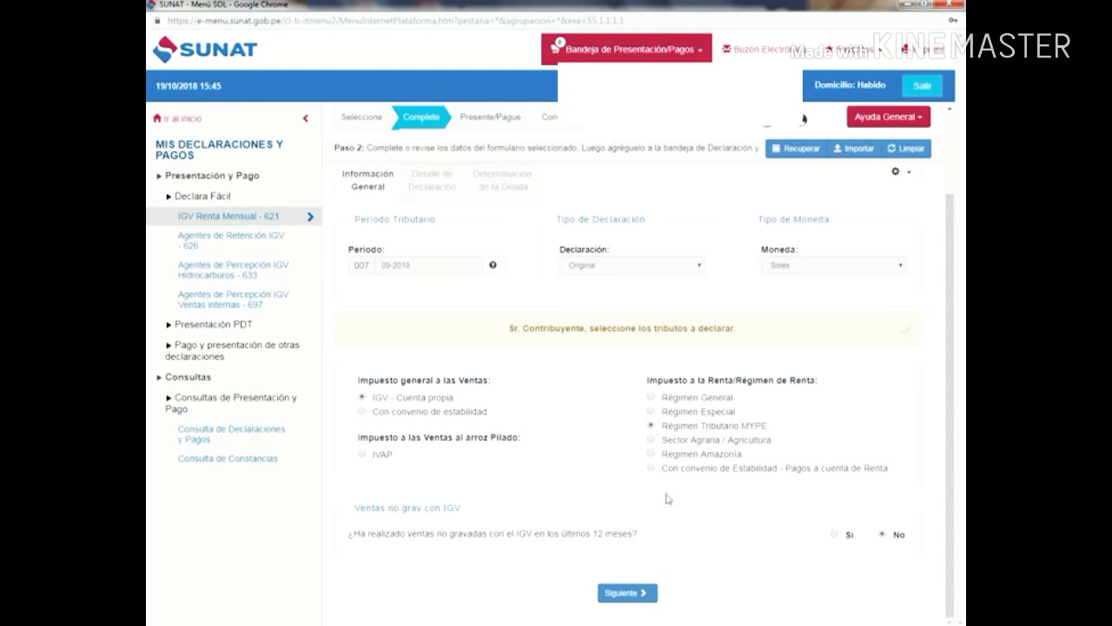
{"action": "left_click", "coordinate": [627, 592]}
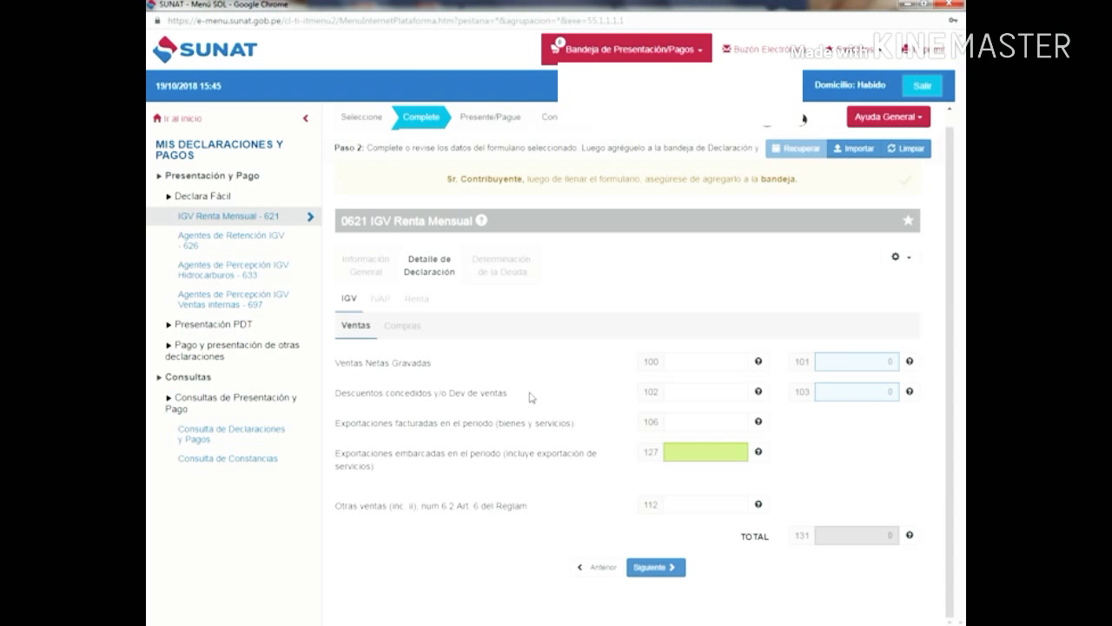
{"action": "left_click", "coordinate": [650, 569]}
{"action": "left_click", "coordinate": [875, 432]}
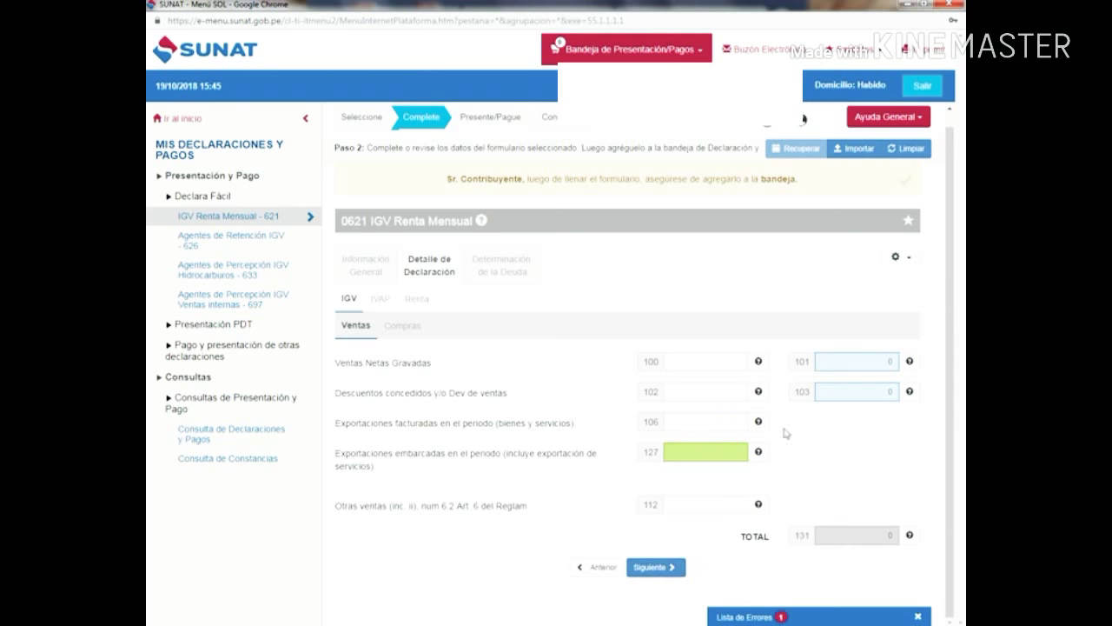
{"action": "left_click", "coordinate": [716, 369]}
{"action": "left_click", "coordinate": [801, 474]}
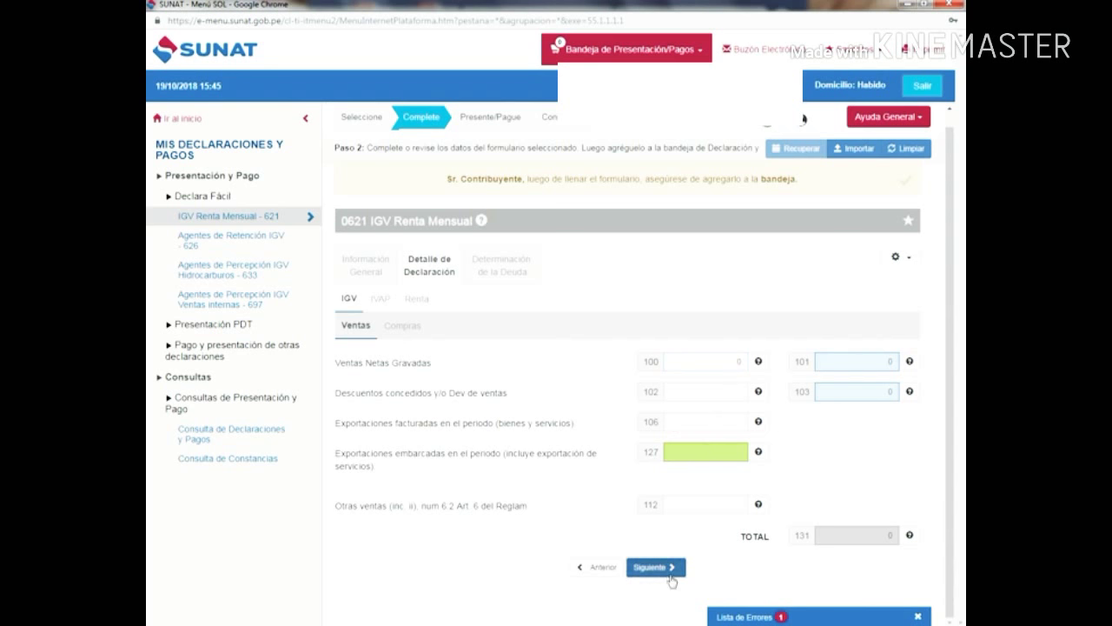
{"action": "left_click", "coordinate": [669, 572]}
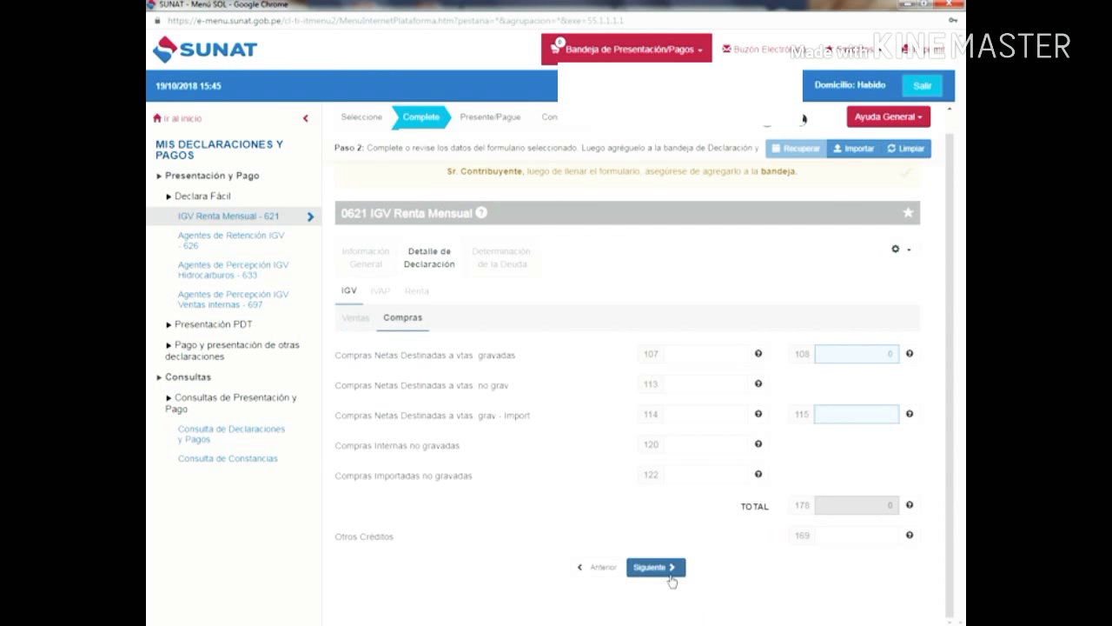
- Enter 0 for the net taxed purchases in box 107 and the taxed import purchases in box 114, and continue to Renta
{"action": "left_click", "coordinate": [702, 358]}
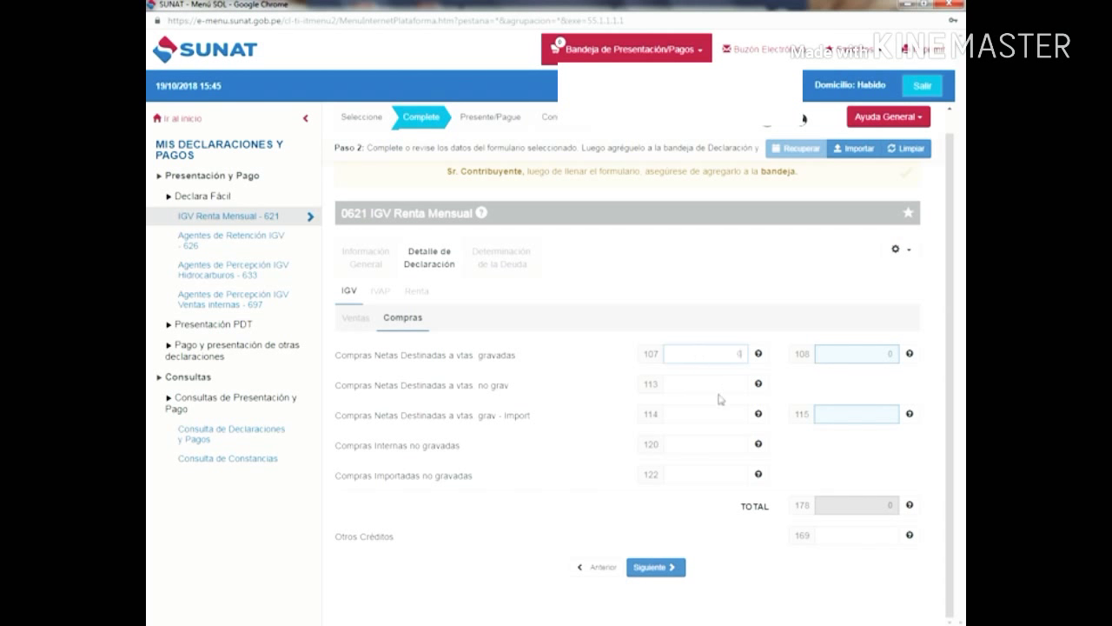
{"action": "left_click", "coordinate": [719, 383]}
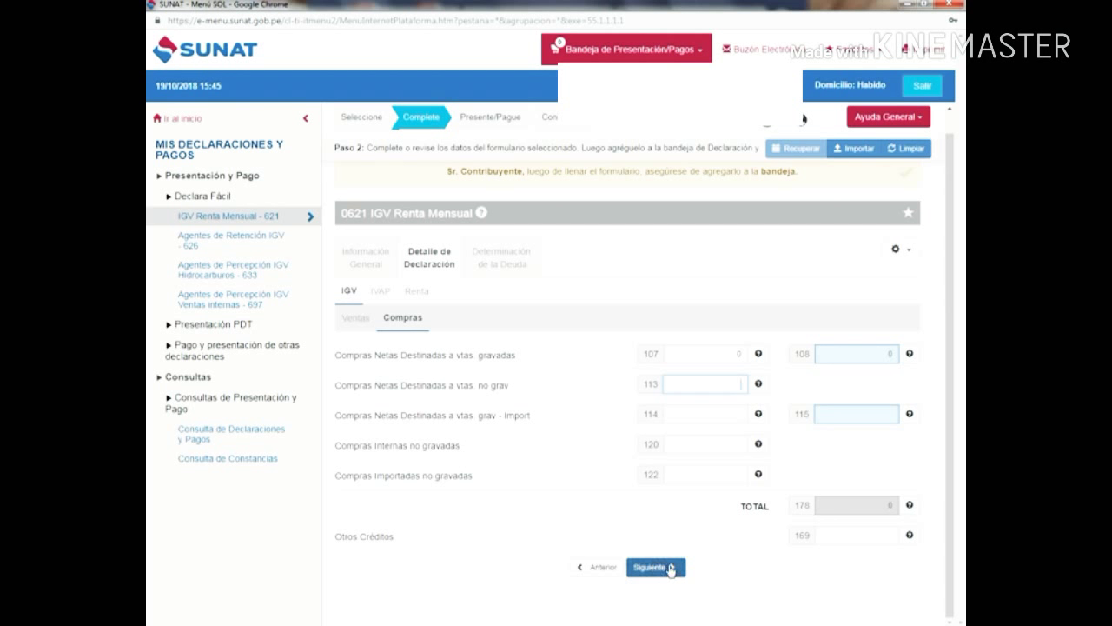
{"action": "left_click", "coordinate": [738, 420]}
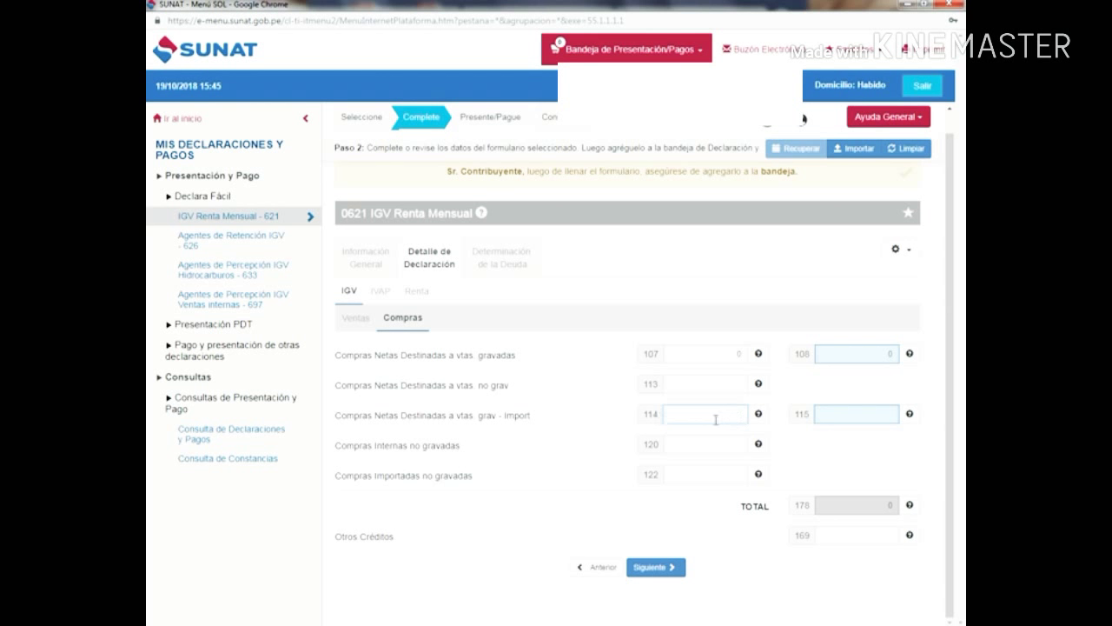
{"action": "type", "text": "0"}
{"action": "left_click", "coordinate": [673, 567]}
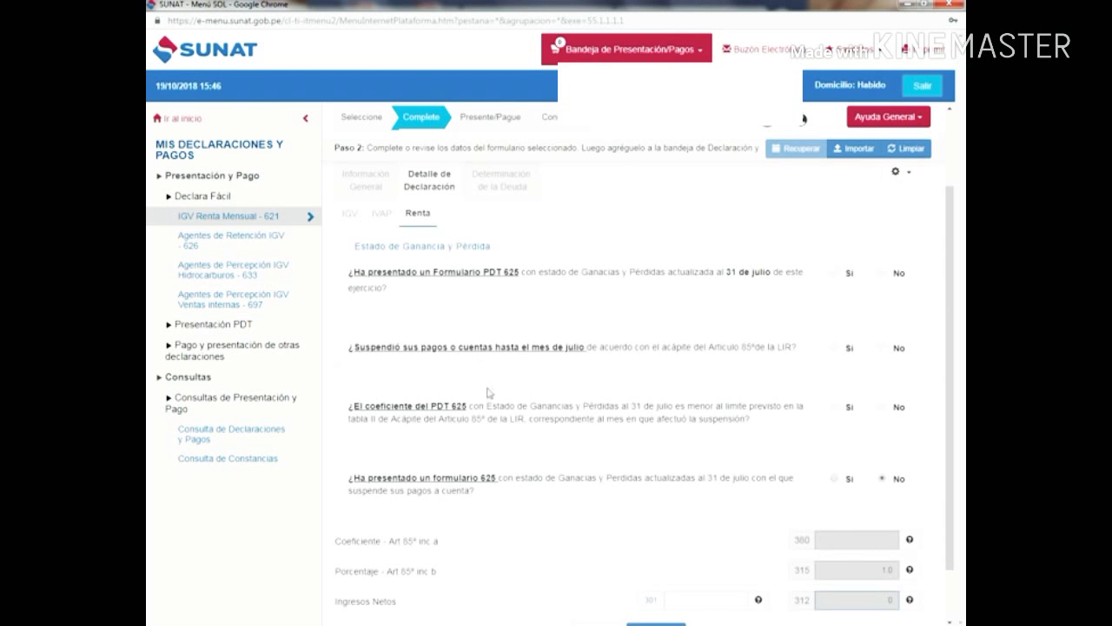
- Check the previously declared net income, enter 0 for Ingresos Netos in box 301, and continue to Determinación de la Deuda
{"action": "scroll", "coordinate": [744, 495], "scroll_direction": "down", "scroll_amount": 1}
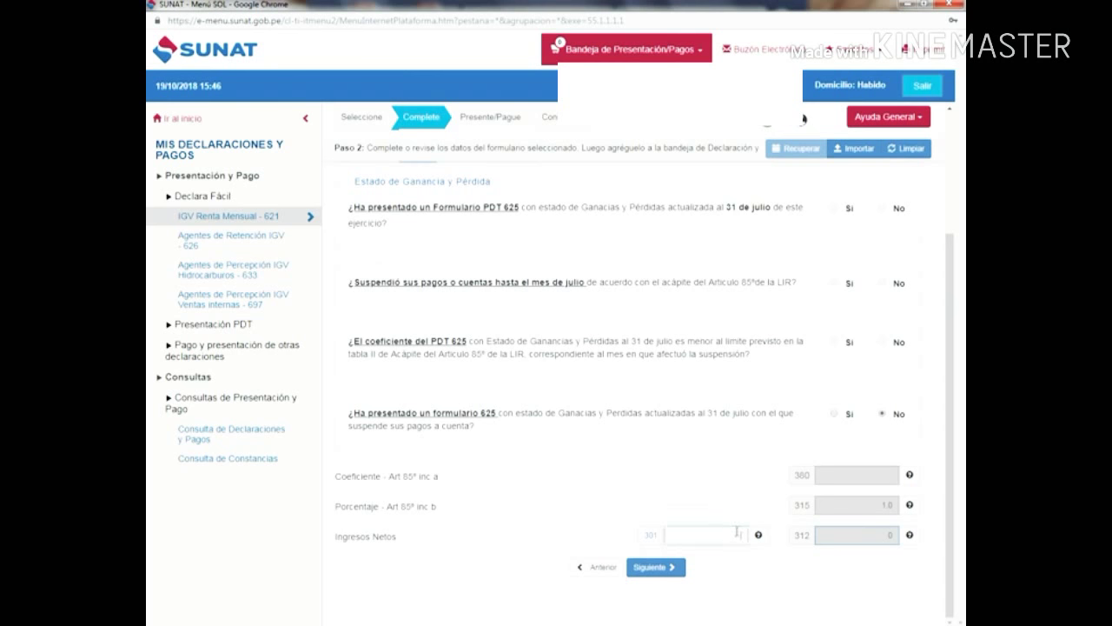
{"action": "left_click", "coordinate": [650, 535]}
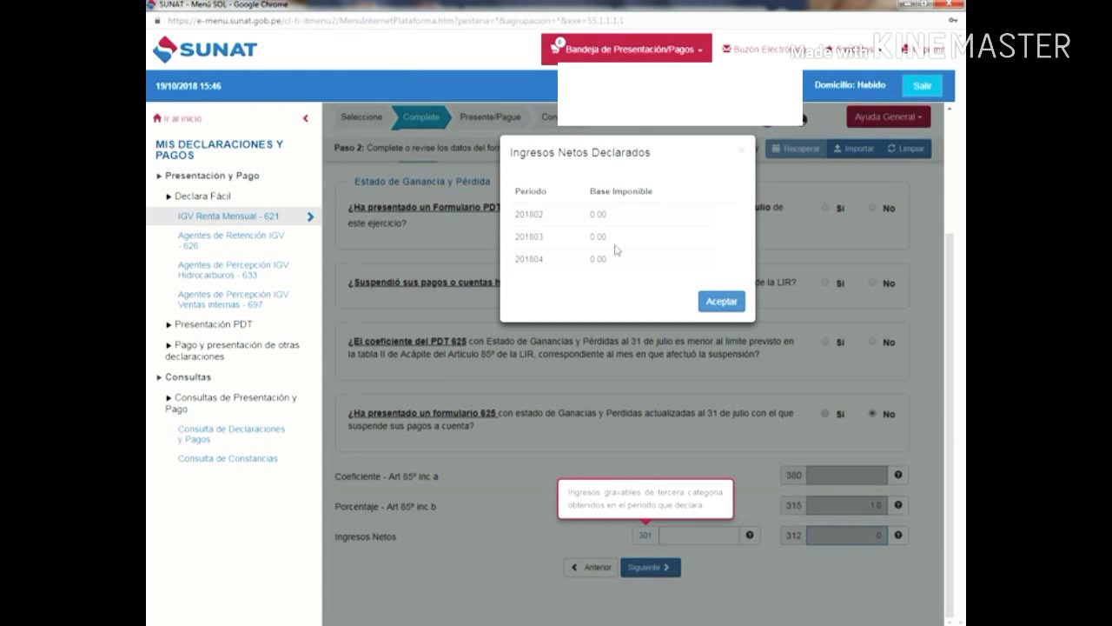
{"action": "left_click", "coordinate": [743, 154]}
{"action": "left_click", "coordinate": [696, 536]}
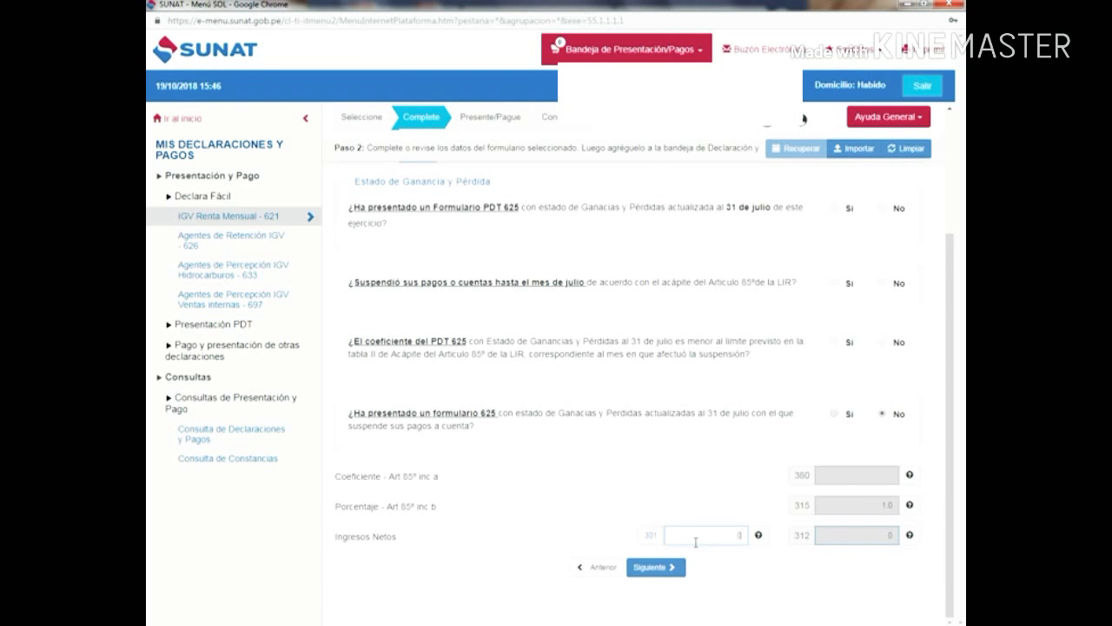
{"action": "left_click", "coordinate": [654, 568]}
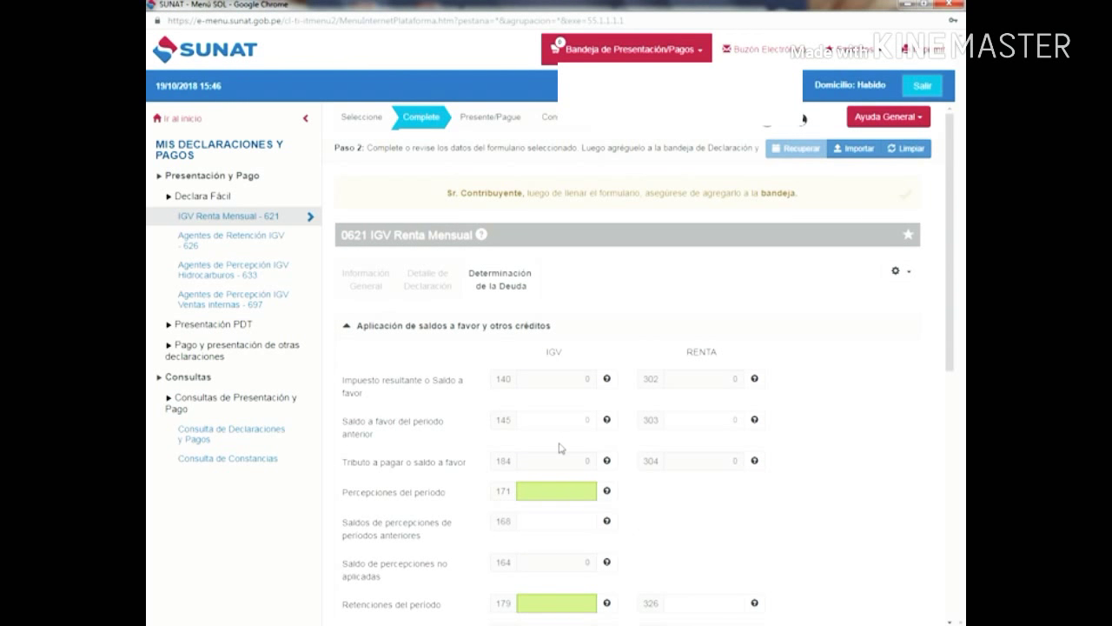
- Examine the box 171 assistant for Percepciones del periodo and the perceptions import assistant of box 685, and close both
{"action": "scroll", "coordinate": [561, 450], "scroll_direction": "down", "scroll_amount": 3}
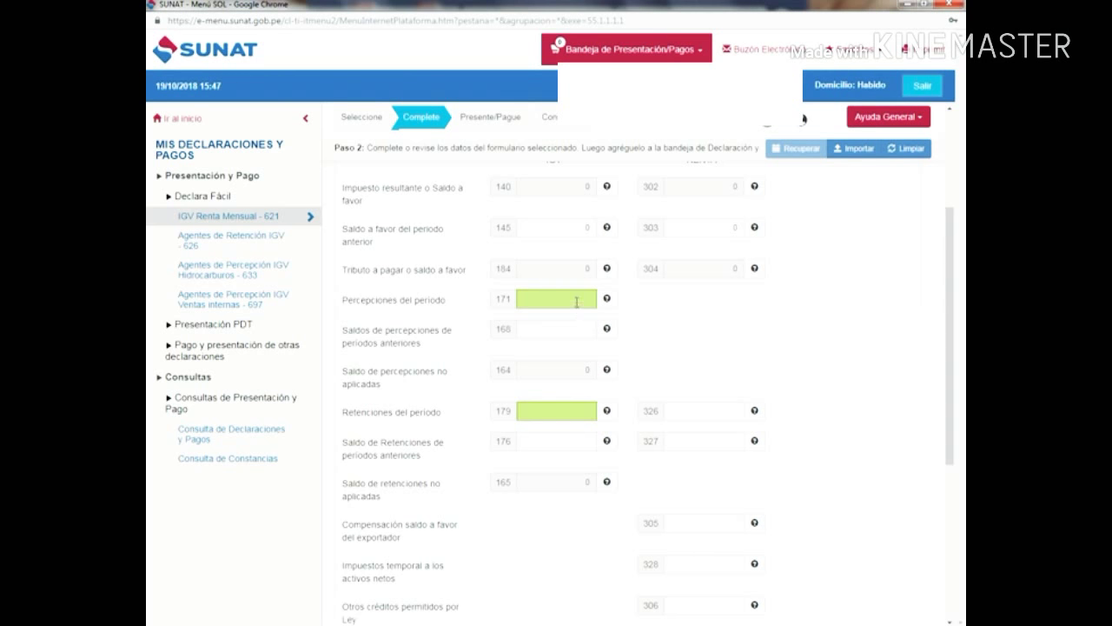
{"action": "left_click", "coordinate": [577, 299]}
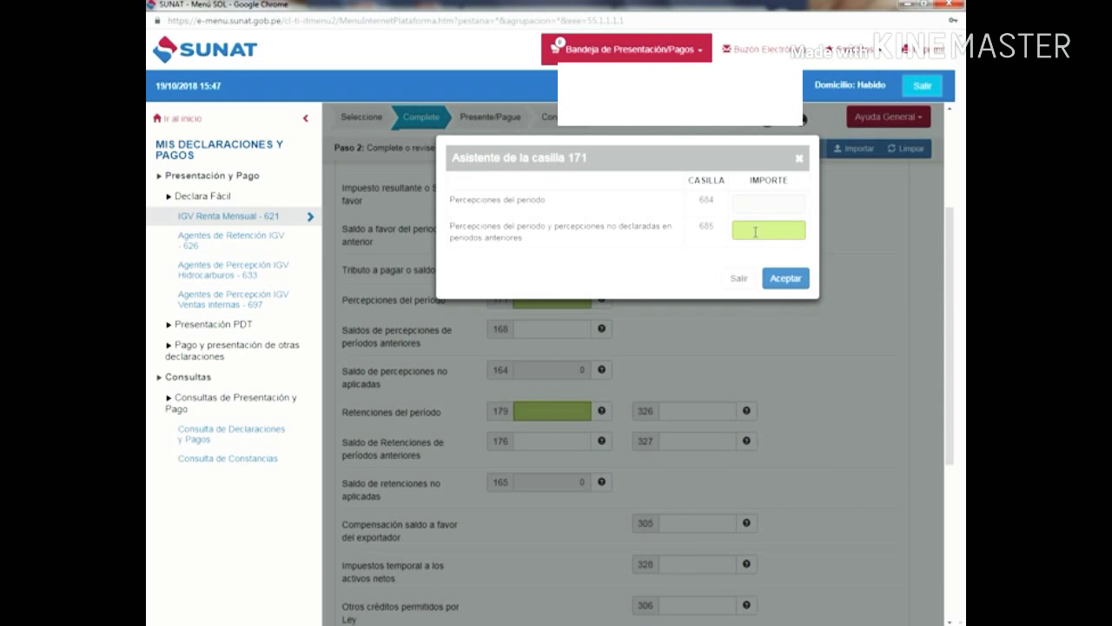
{"action": "left_click", "coordinate": [755, 231]}
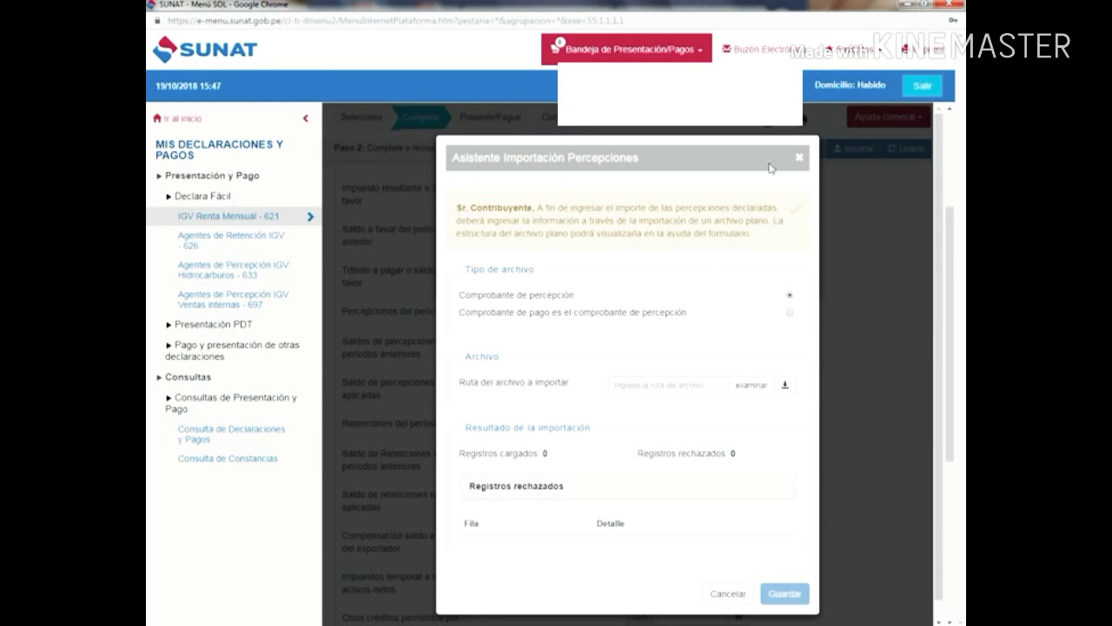
{"action": "left_click", "coordinate": [798, 158]}
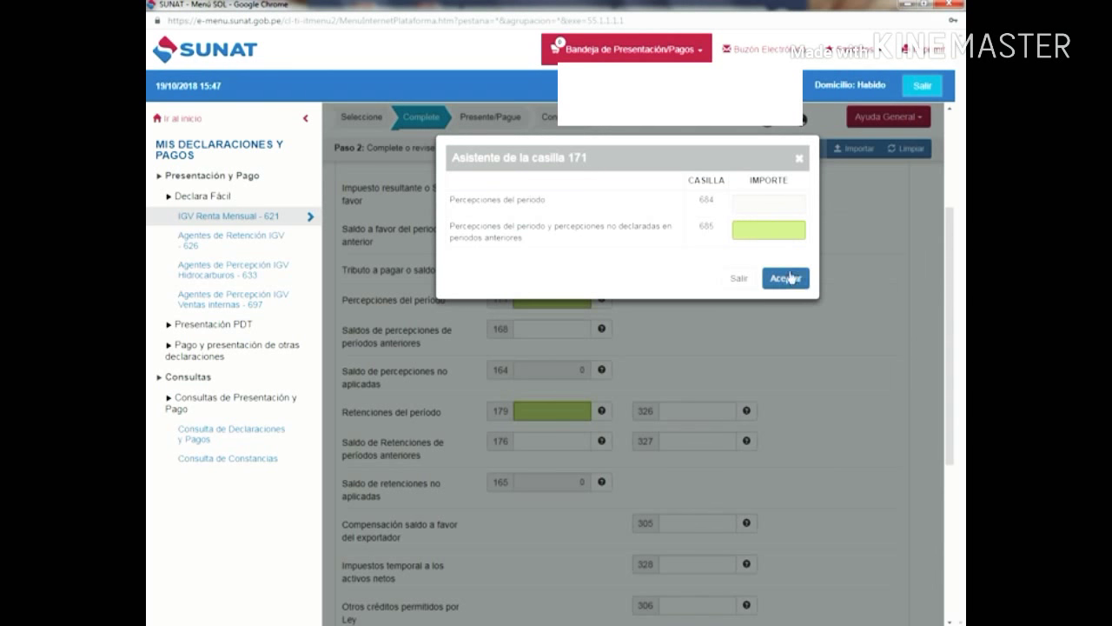
{"action": "left_click", "coordinate": [799, 158]}
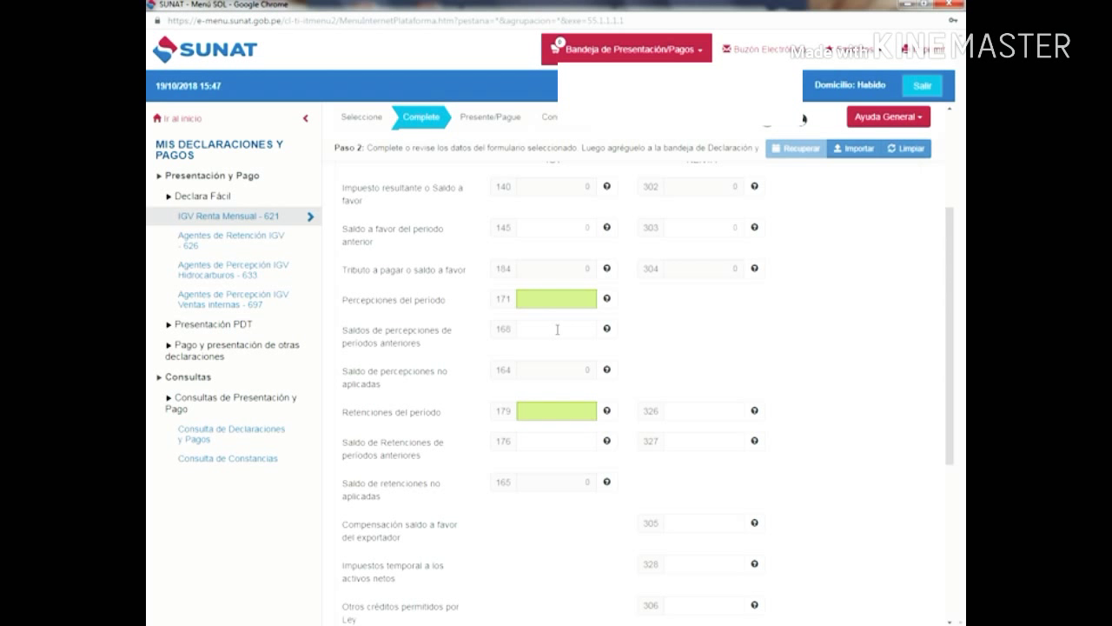
{"action": "left_click", "coordinate": [566, 299]}
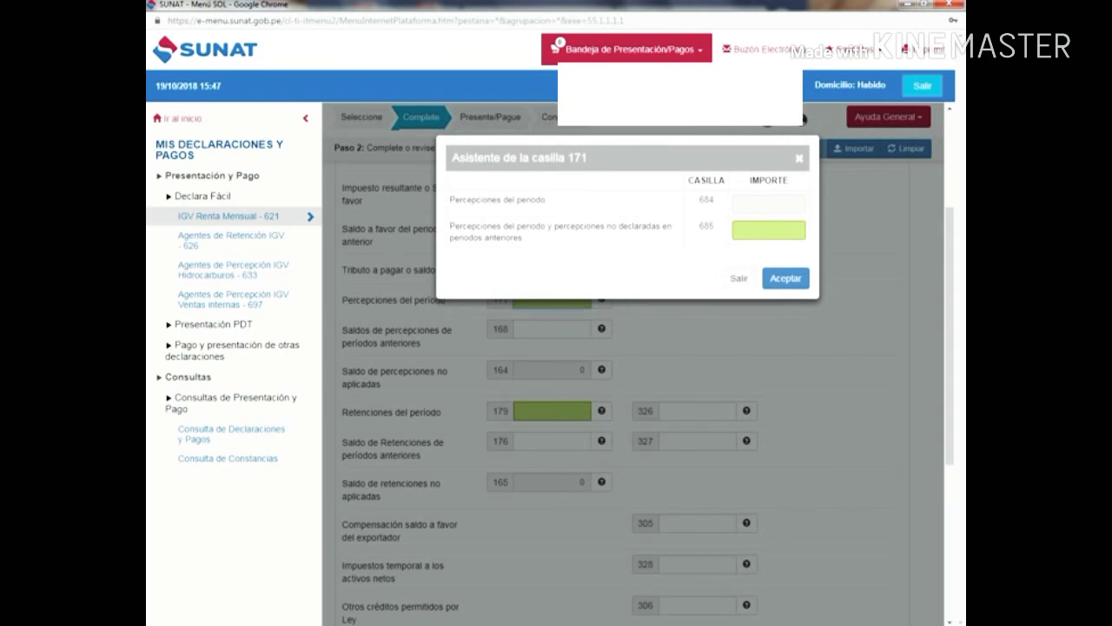
{"action": "left_click", "coordinate": [768, 233]}
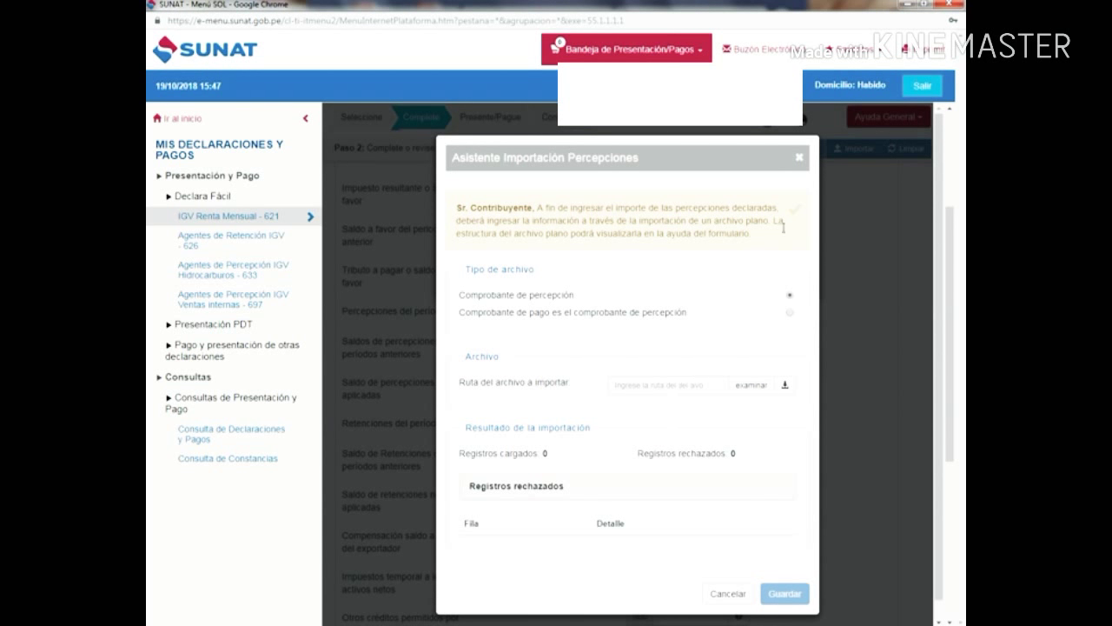
{"action": "left_click", "coordinate": [798, 158]}
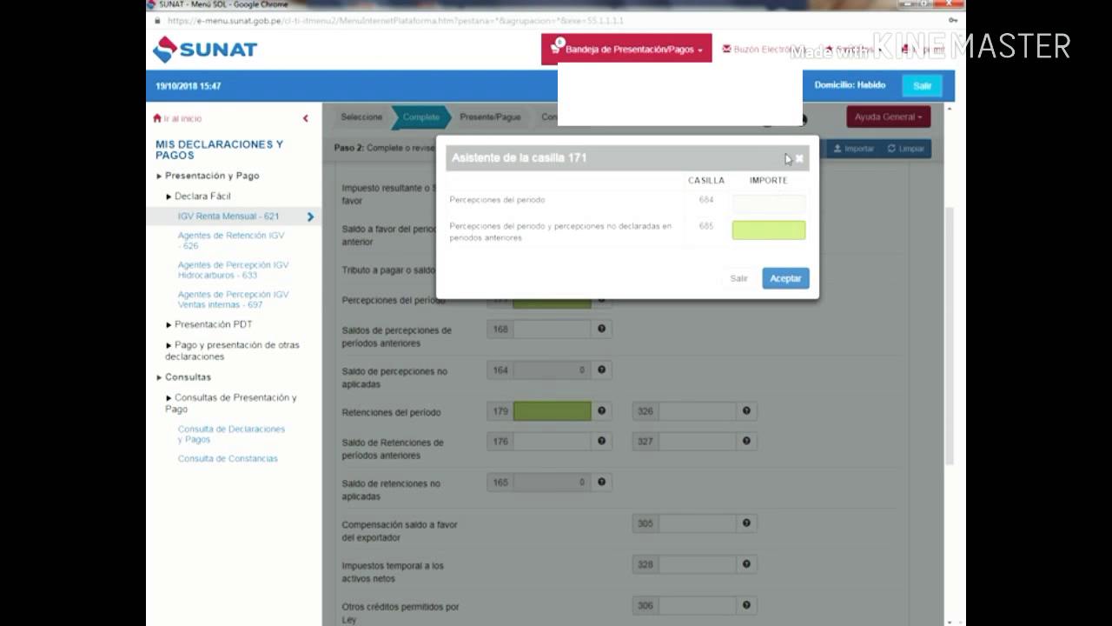
{"action": "left_click", "coordinate": [798, 159]}
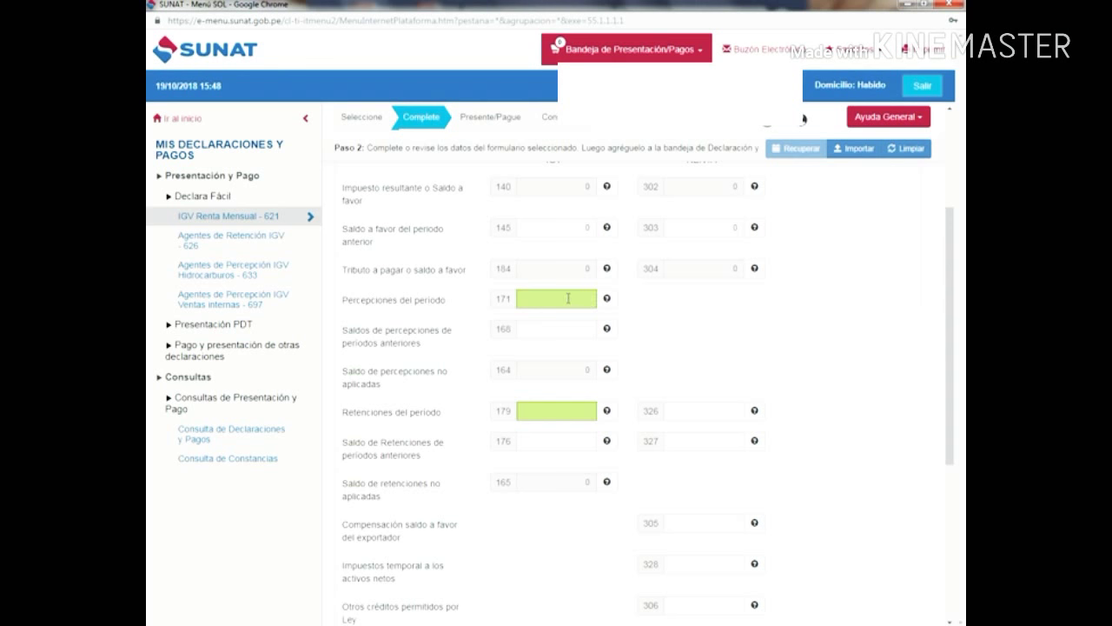
- Highlight the taxpayer's RUC number in the account details
{"action": "mouse_move", "coordinate": [740, 143]}
{"action": "left_click_drag", "start_coordinate": [732, 139], "coordinate": [675, 139]}
{"action": "left_click", "coordinate": [685, 139]}
{"action": "double_click", "coordinate": [687, 138]}
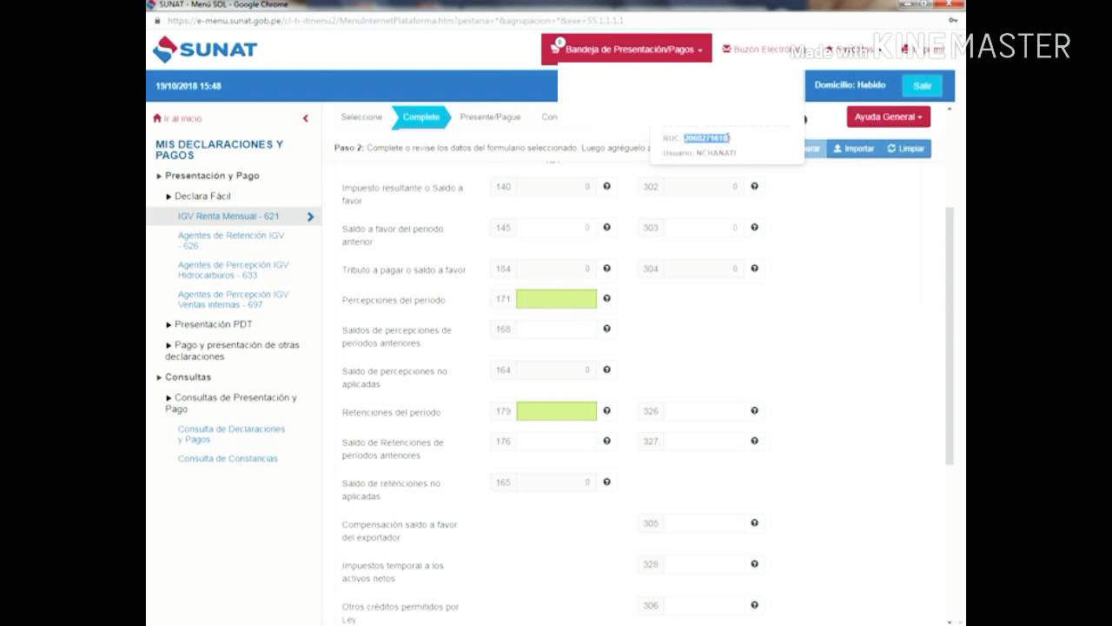
{"action": "double_click", "coordinate": [687, 139]}
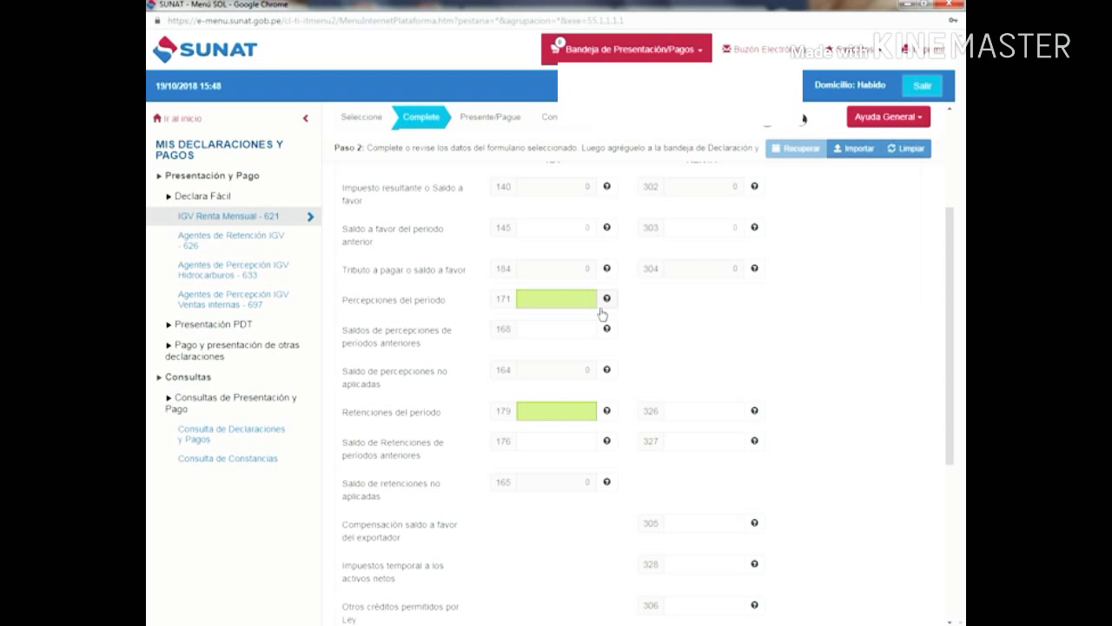
- Look through the Desktop files from the box 685 perceptions import assistant without choosing one, and close the box 171 assistant
{"action": "left_click", "coordinate": [606, 299]}
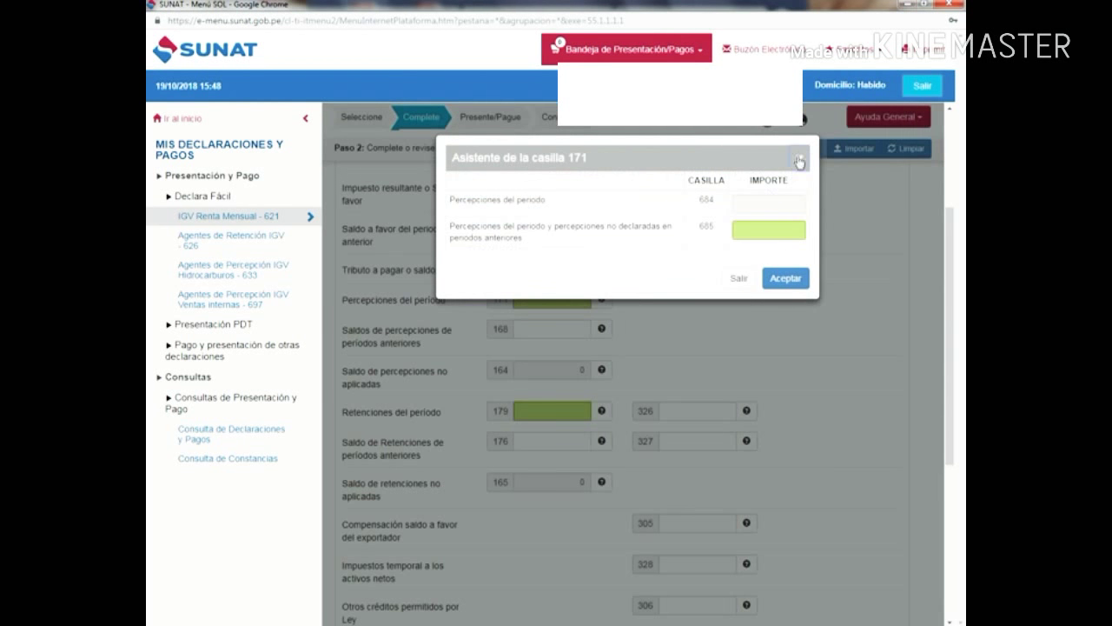
{"action": "left_click", "coordinate": [798, 161]}
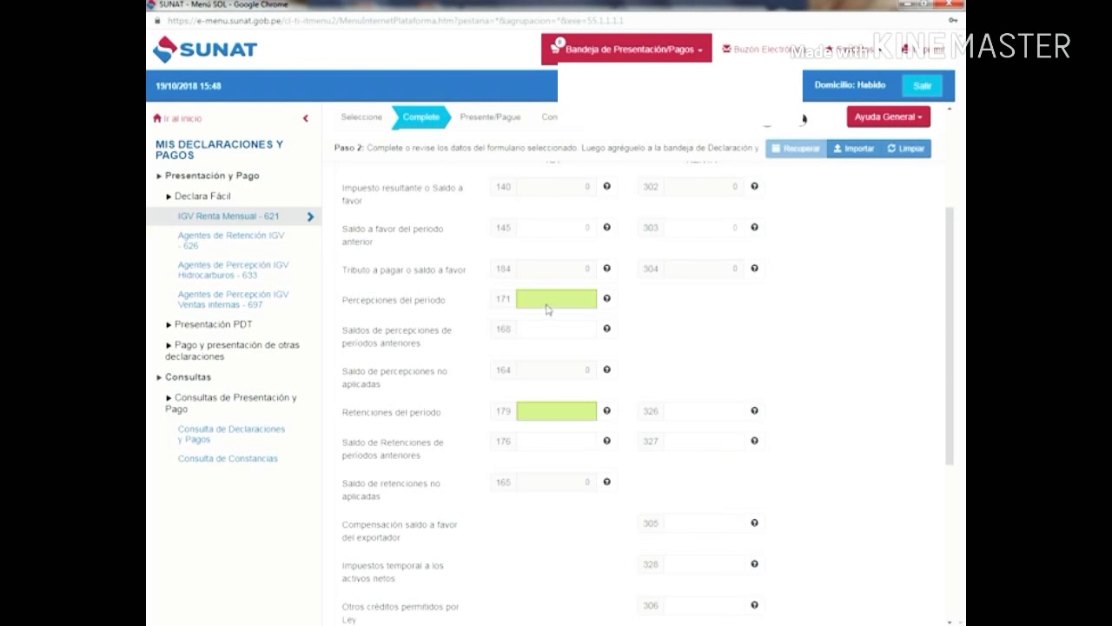
{"action": "left_click", "coordinate": [558, 304]}
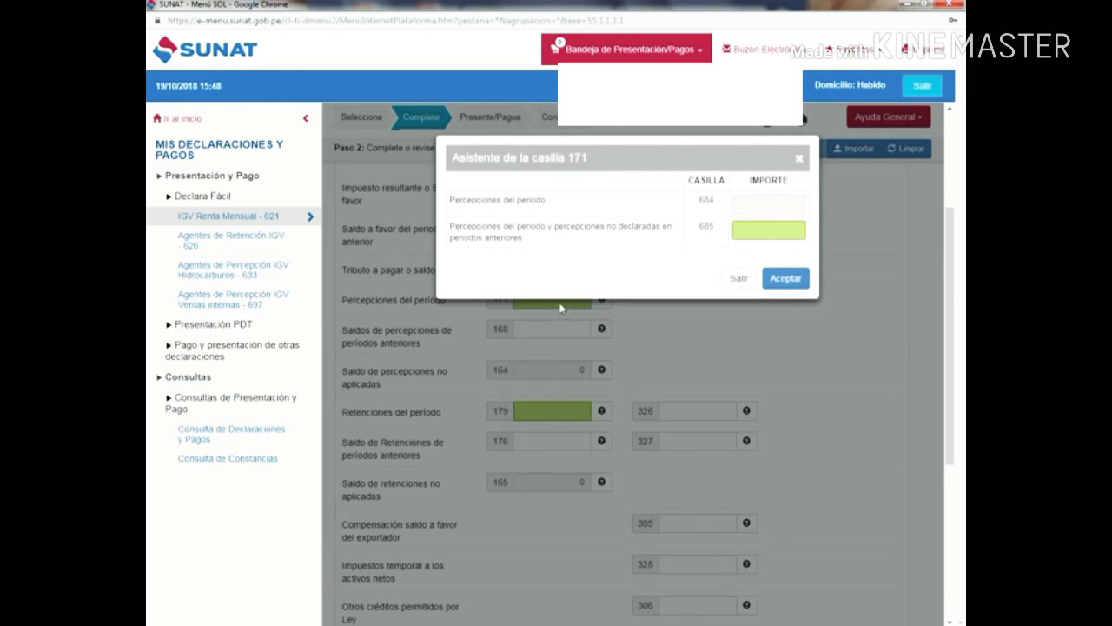
{"action": "left_click", "coordinate": [764, 232]}
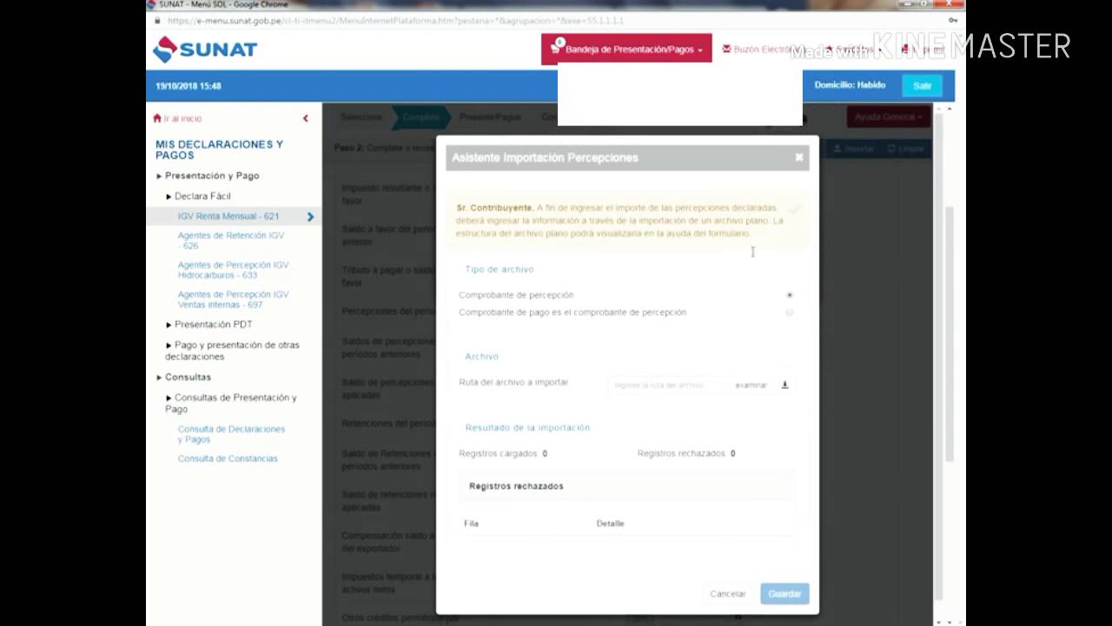
{"action": "left_click", "coordinate": [751, 385]}
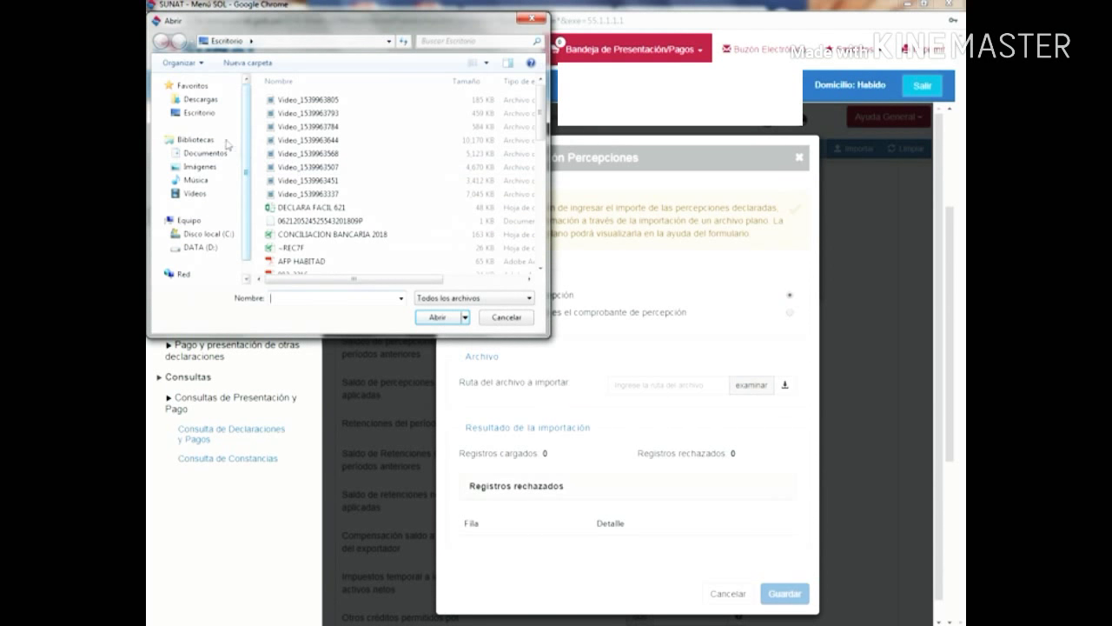
{"action": "left_click", "coordinate": [194, 114]}
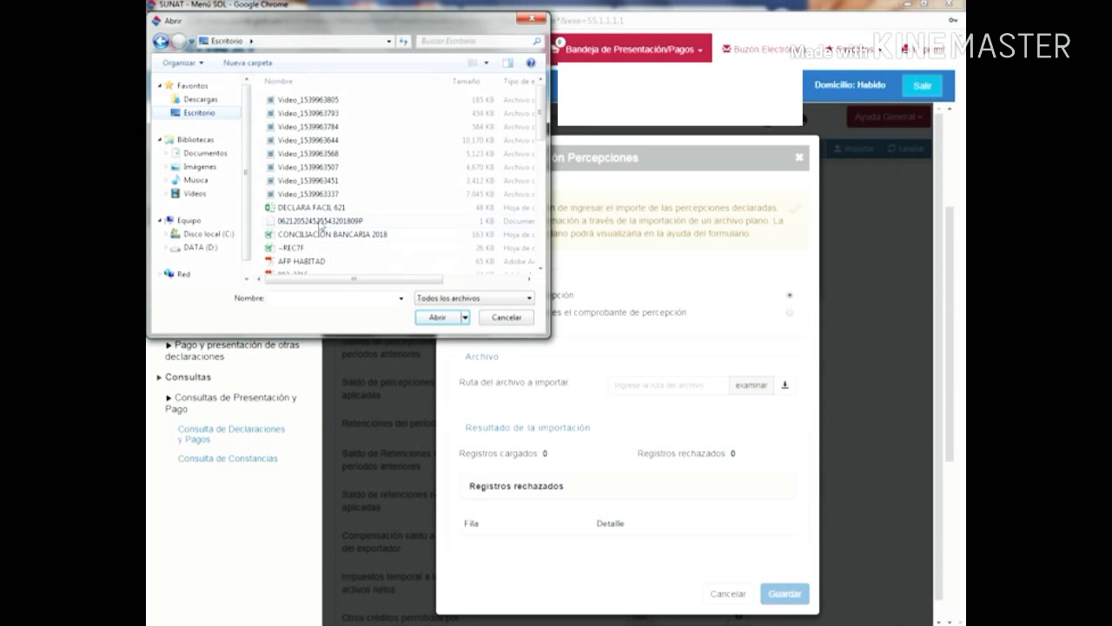
{"action": "left_click", "coordinate": [524, 24]}
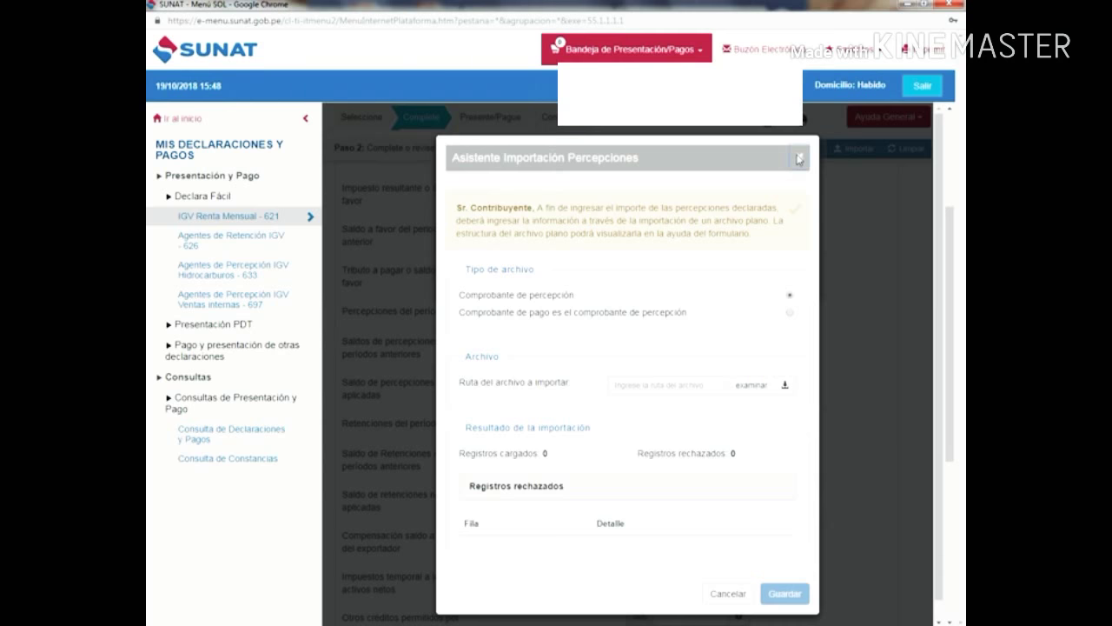
{"action": "left_click", "coordinate": [798, 158]}
{"action": "left_click", "coordinate": [799, 157]}
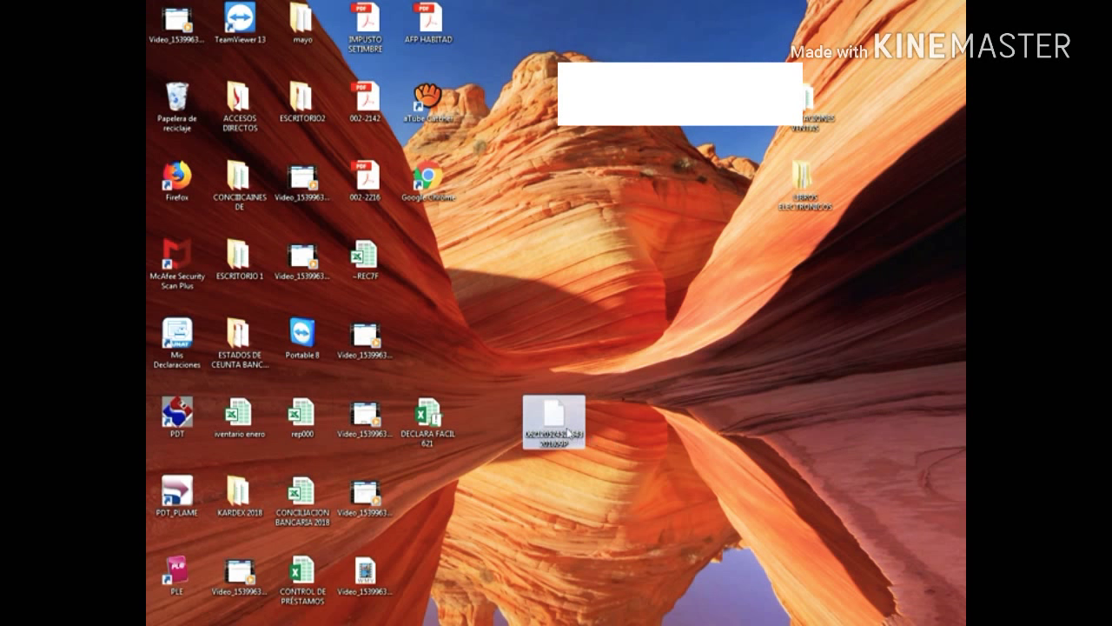
- Move the perceptions text file to a free desktop spot and replace the RUC in its name with the taxpayer's RUC, keeping period 201809 and P
{"action": "left_click_drag", "start_coordinate": [567, 423], "coordinate": [602, 273]}
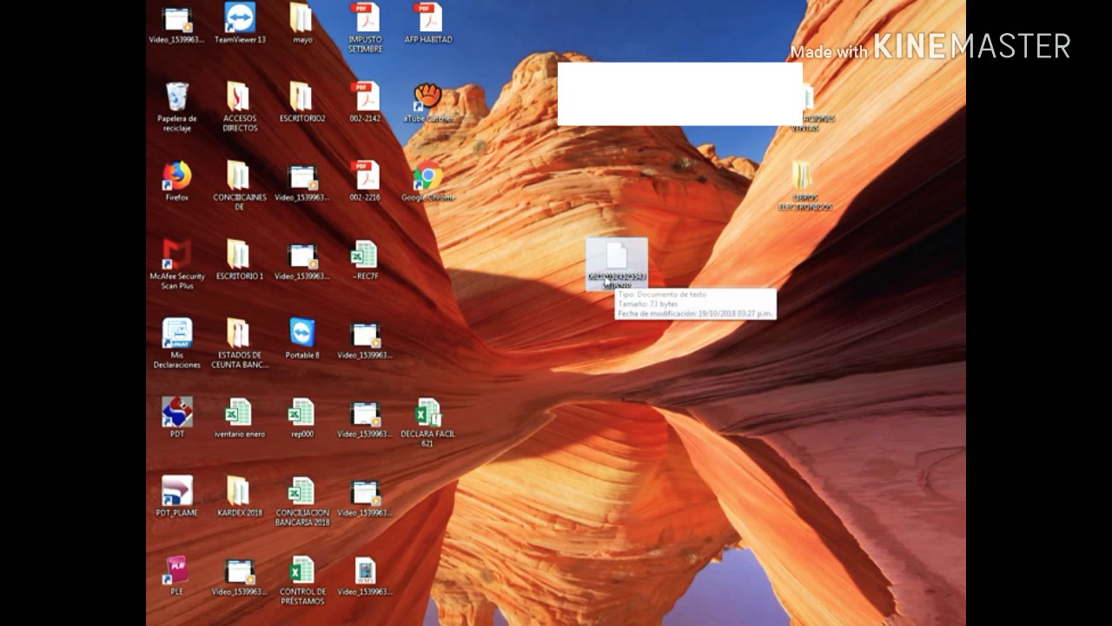
{"action": "left_click", "coordinate": [602, 278]}
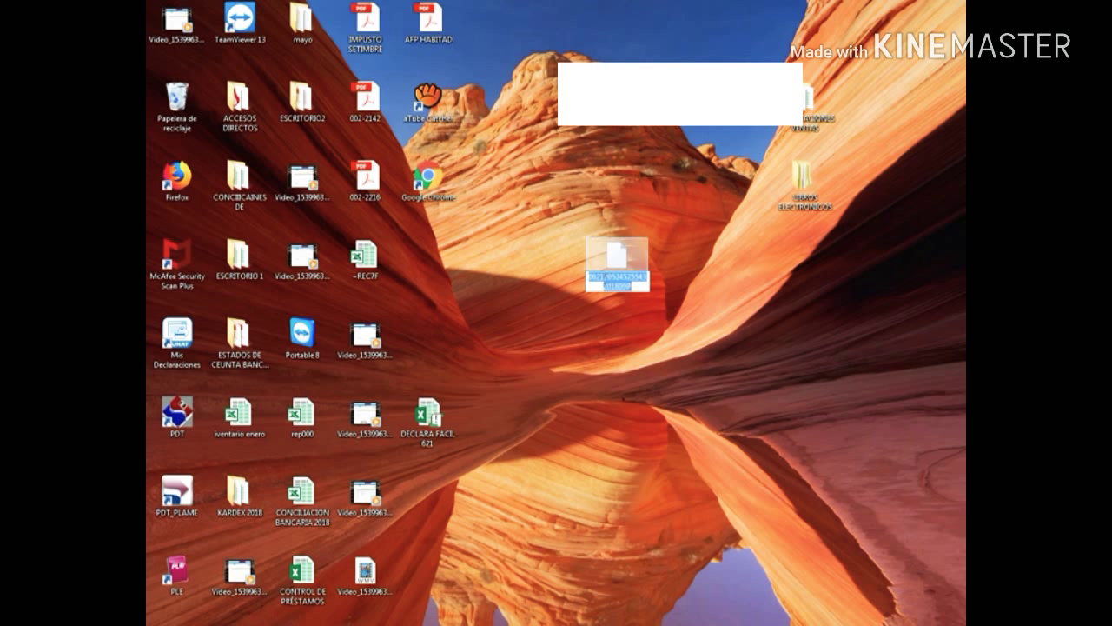
{"action": "left_click_drag", "start_coordinate": [603, 278], "coordinate": [648, 283]}
{"action": "key", "text": "ctrl+v"}
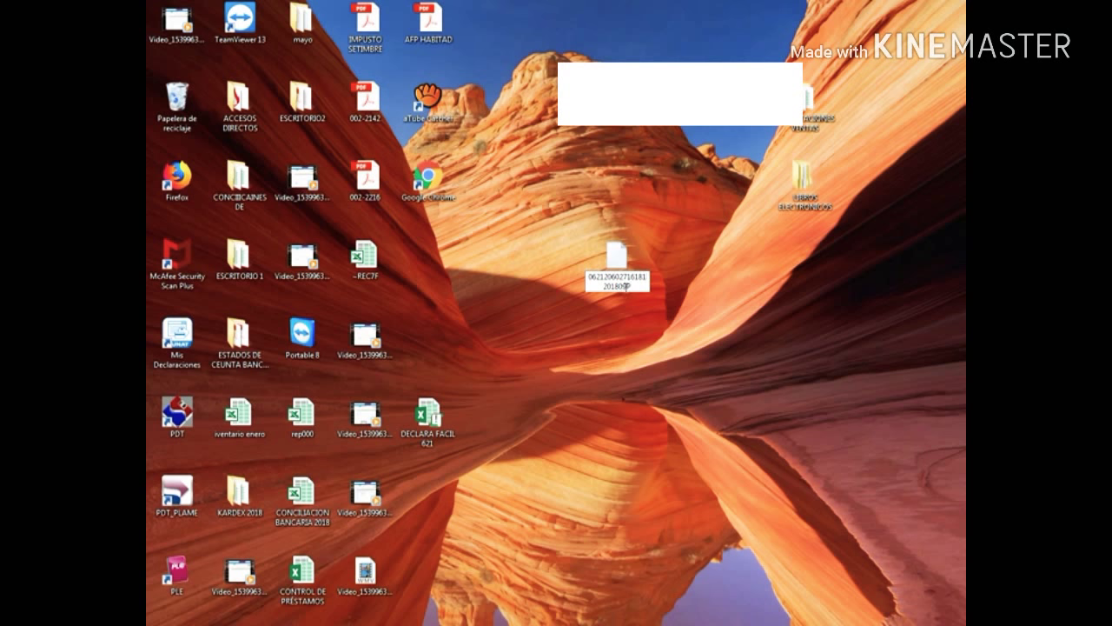
{"action": "key", "text": "Return"}
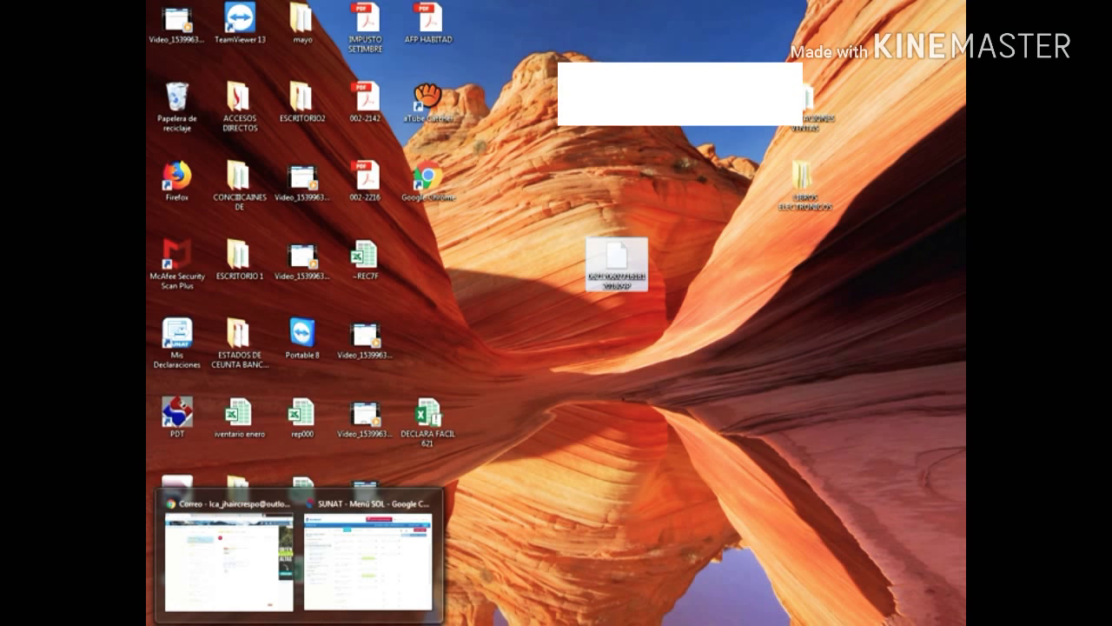
- Return to form 621 in Chrome and load the renamed perceptions text file from the Desktop into box 685's import assistant
{"action": "left_click", "coordinate": [414, 564]}
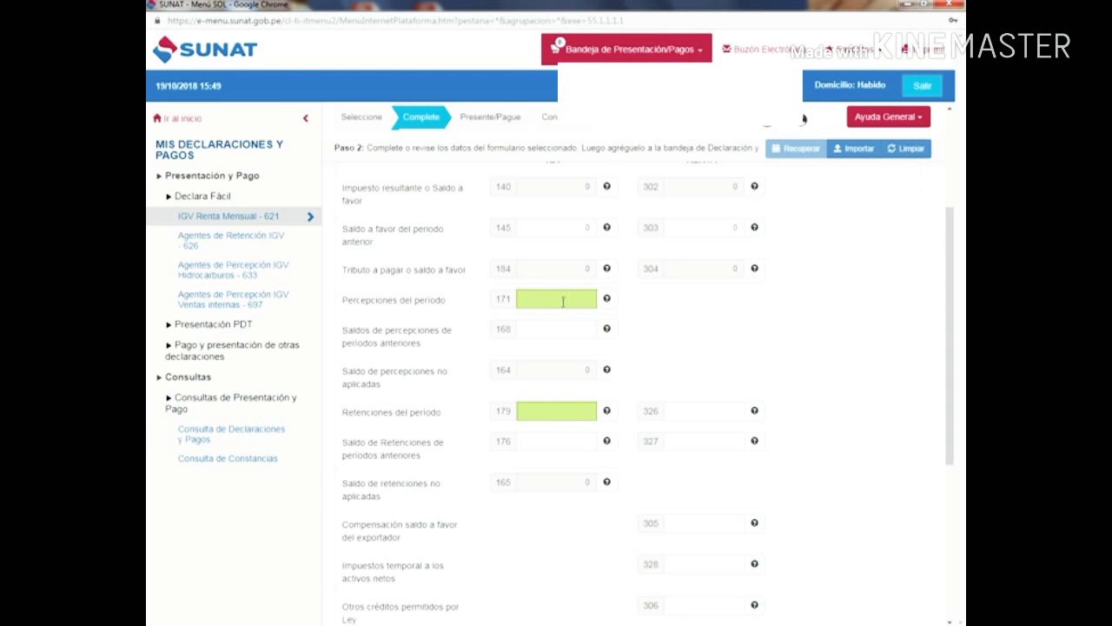
{"action": "left_click", "coordinate": [563, 300]}
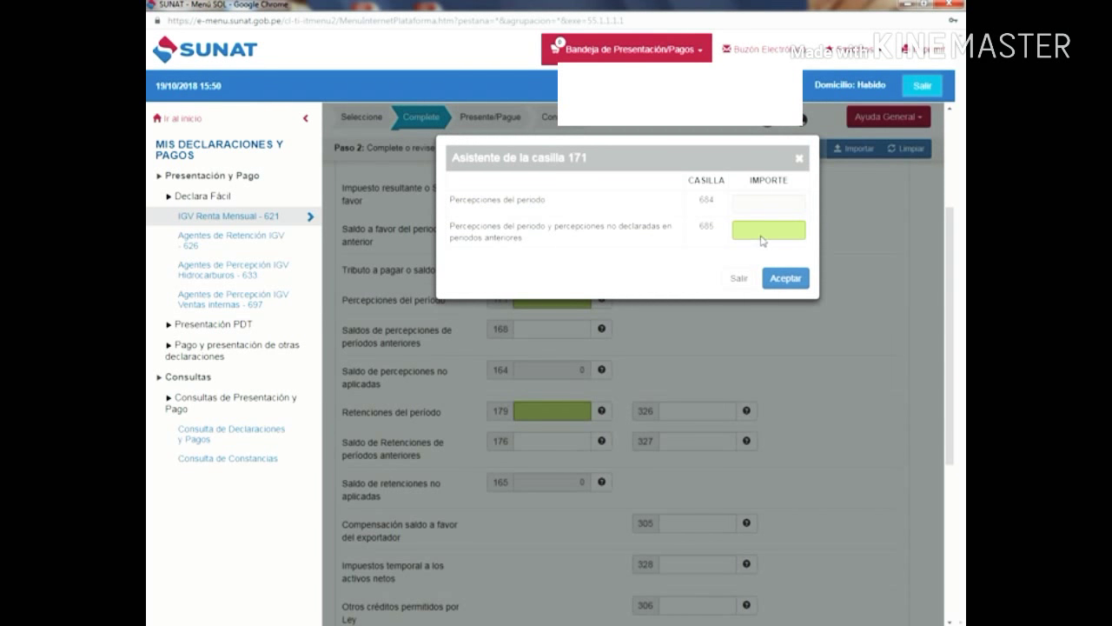
{"action": "left_click", "coordinate": [761, 235]}
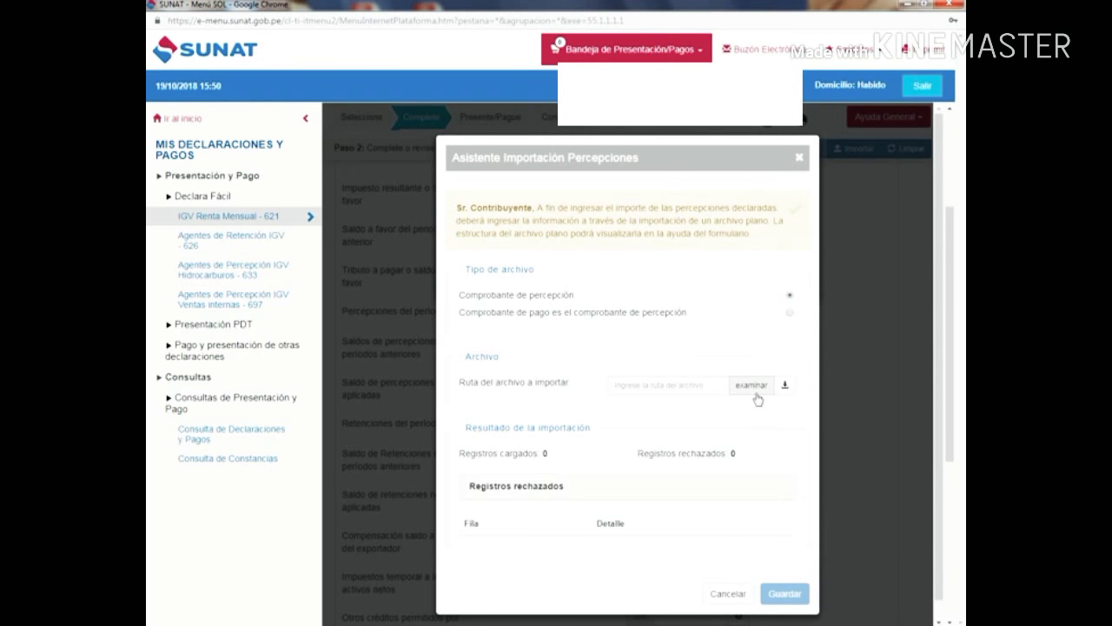
{"action": "left_click", "coordinate": [753, 387]}
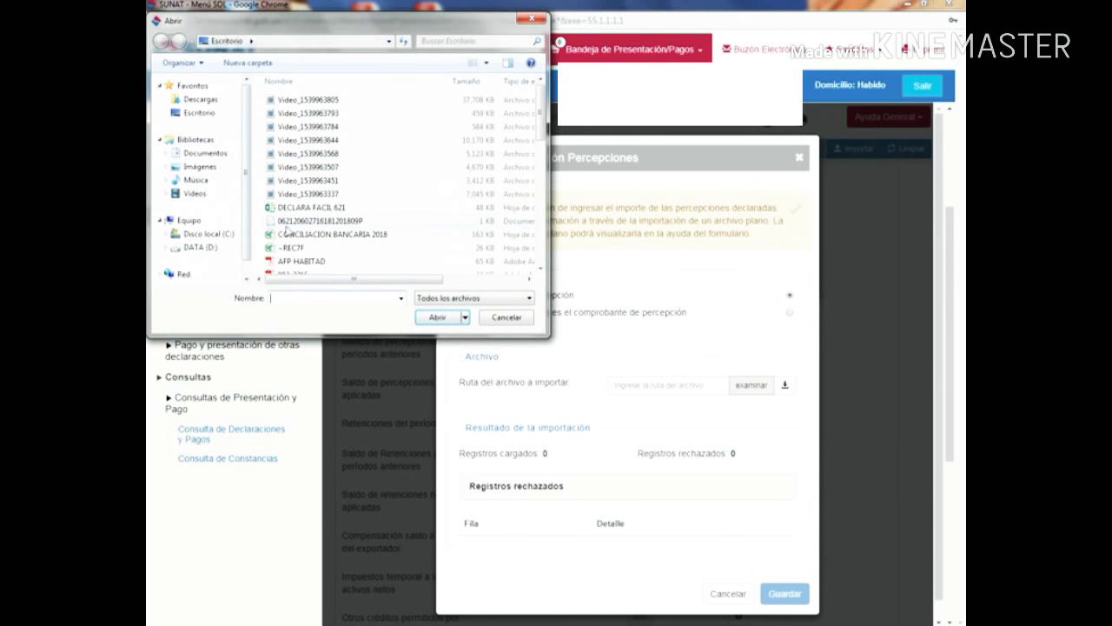
{"action": "left_click", "coordinate": [298, 222]}
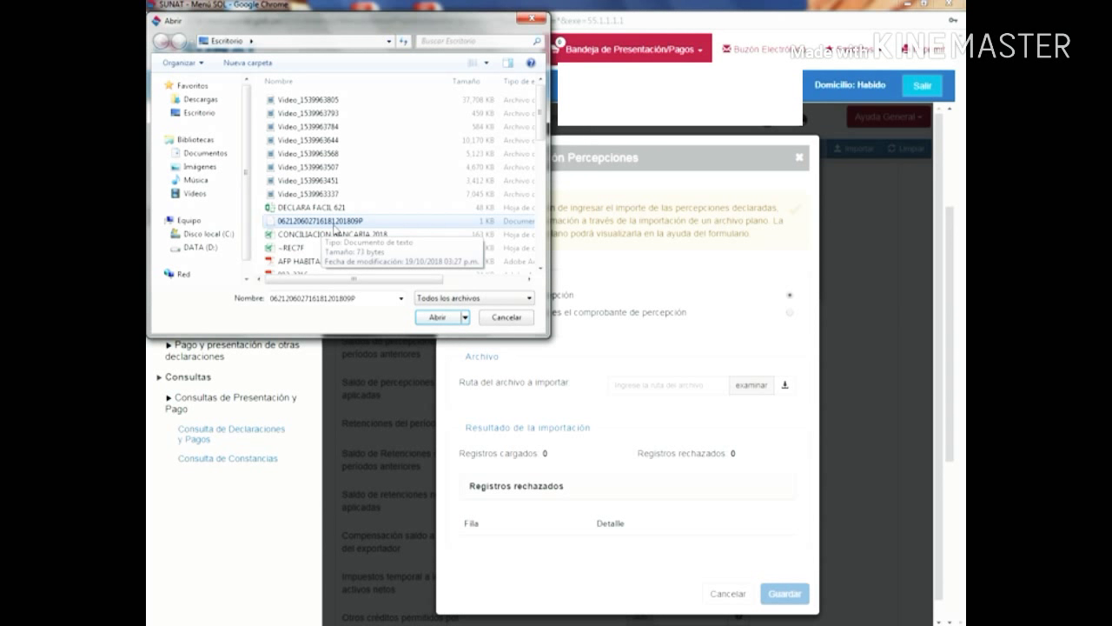
{"action": "left_click", "coordinate": [437, 318]}
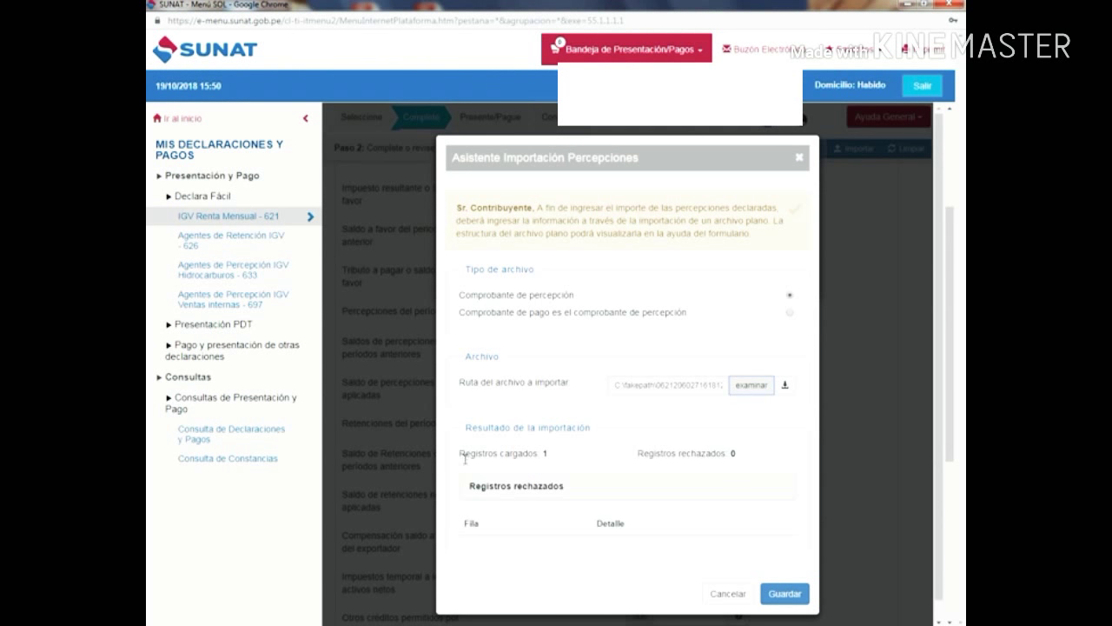
- Check the loaded and rejected record counts, then save the perceptions import and accept it in the box 171 assistant
{"action": "double_click", "coordinate": [539, 453]}
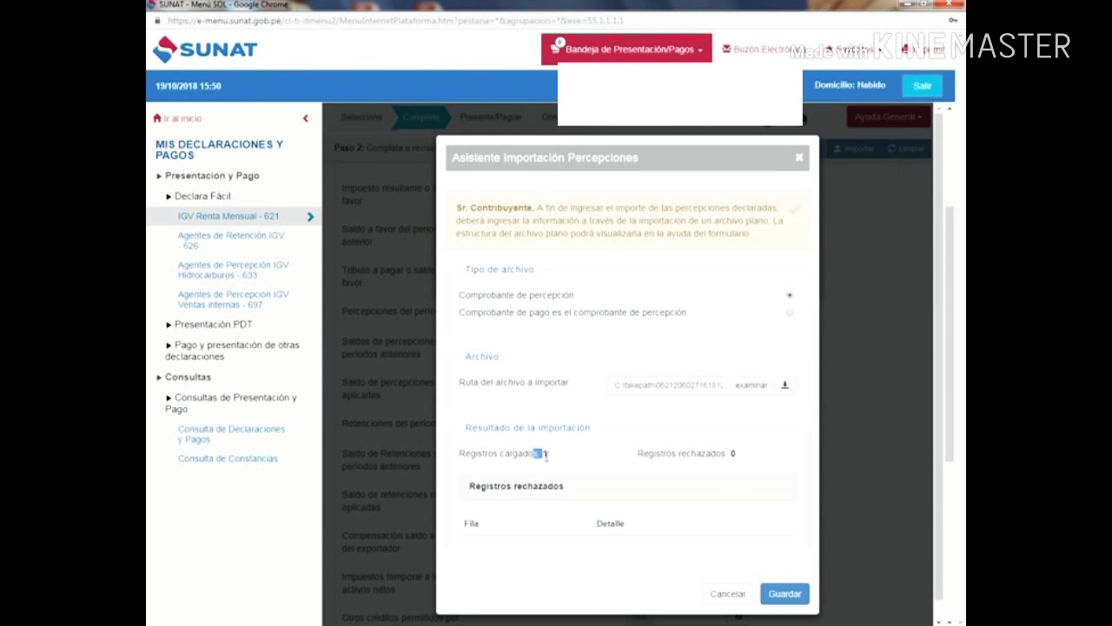
{"action": "left_click", "coordinate": [546, 457]}
{"action": "left_click_drag", "start_coordinate": [743, 452], "coordinate": [705, 452]}
{"action": "left_click", "coordinate": [778, 591]}
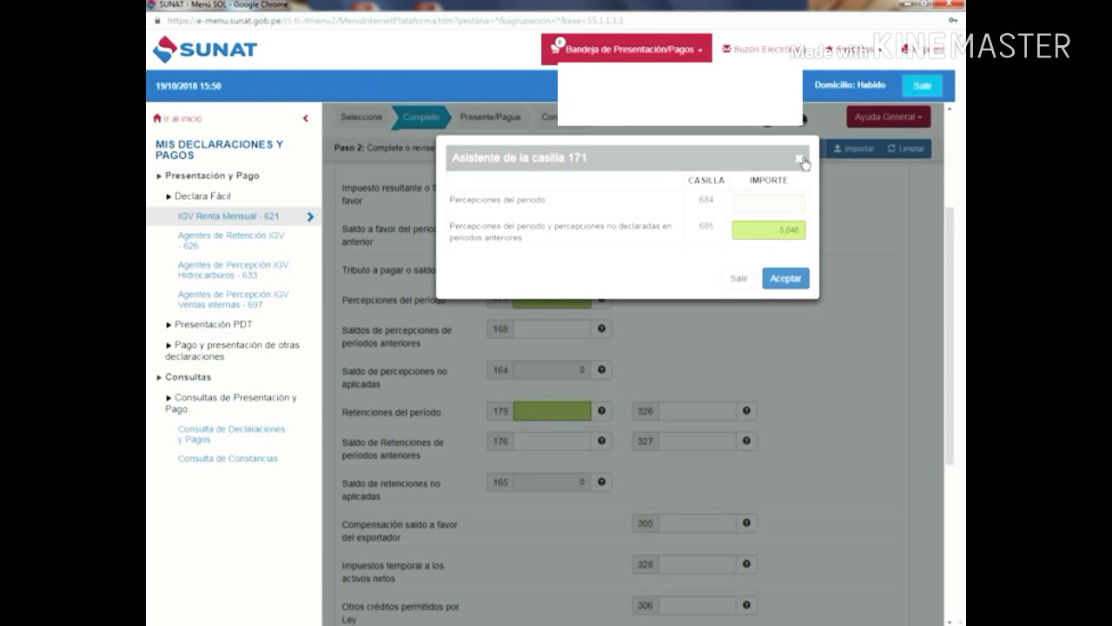
{"action": "left_click", "coordinate": [785, 278]}
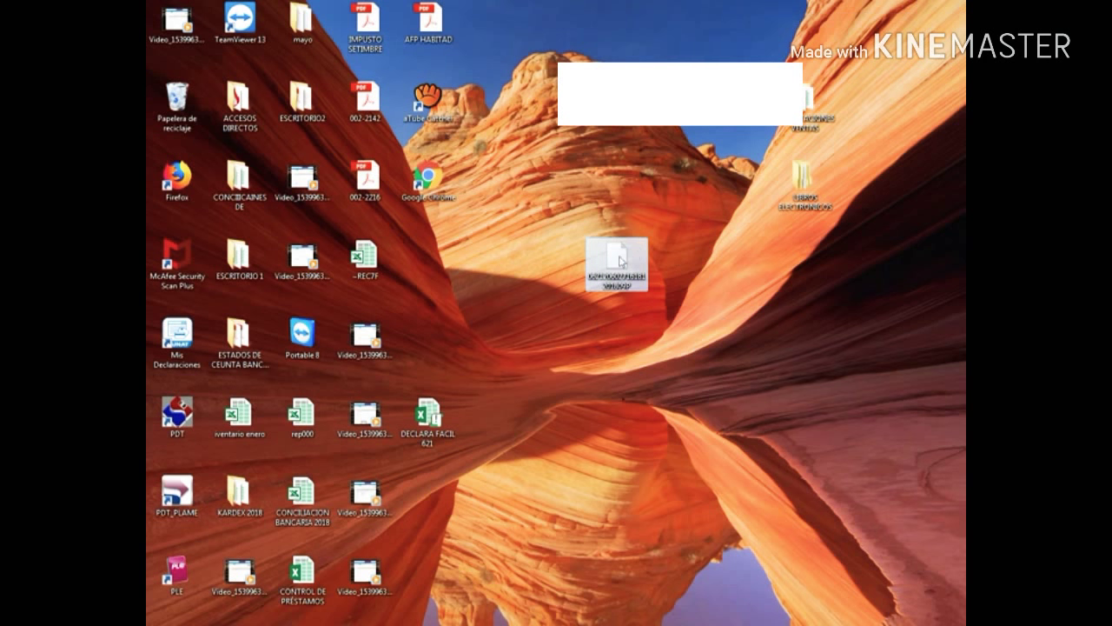
- Open the perceptions text file from the desktop in Notepad and examine its fields from the RUC through series, date and amount to document type
{"action": "double_click", "coordinate": [626, 255]}
{"action": "double_click", "coordinate": [600, 153]}
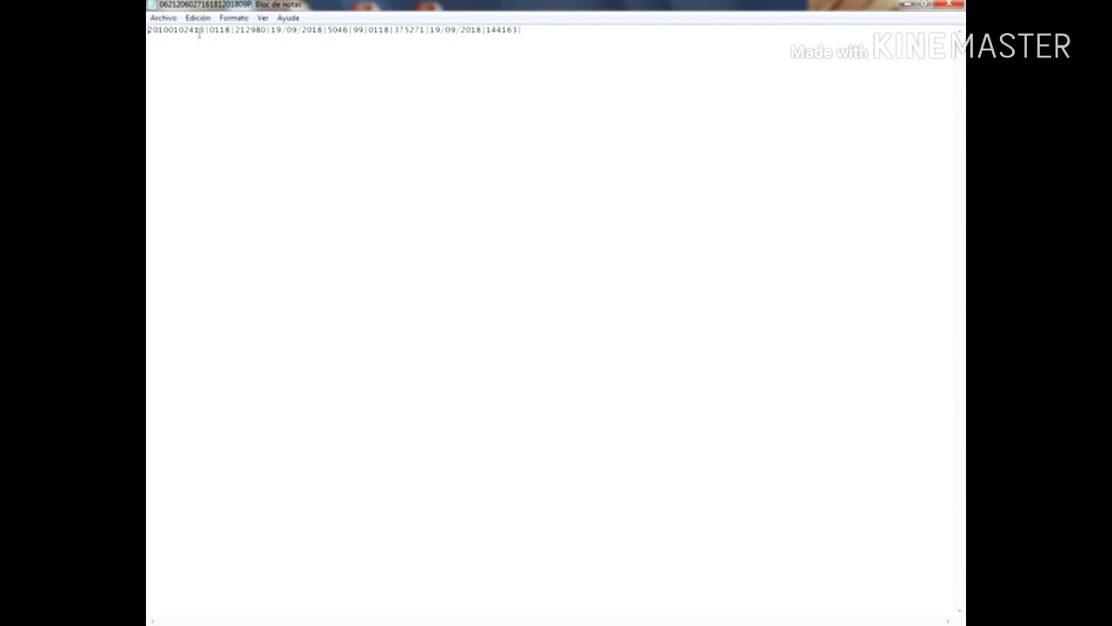
{"action": "left_click_drag", "start_coordinate": [205, 29], "coordinate": [148, 25]}
{"action": "double_click", "coordinate": [227, 31]}
{"action": "left_click_drag", "start_coordinate": [230, 32], "coordinate": [220, 31]}
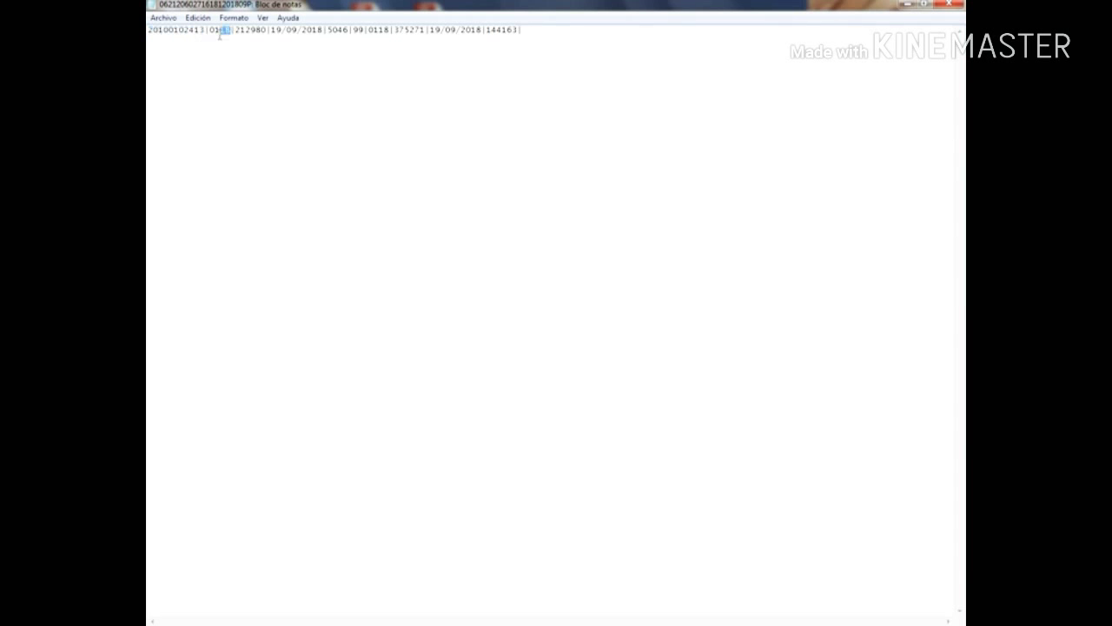
{"action": "double_click", "coordinate": [292, 32]}
{"action": "left_click_drag", "start_coordinate": [356, 31], "coordinate": [325, 32]}
{"action": "left_click", "coordinate": [354, 50]}
{"action": "double_click", "coordinate": [359, 31]}
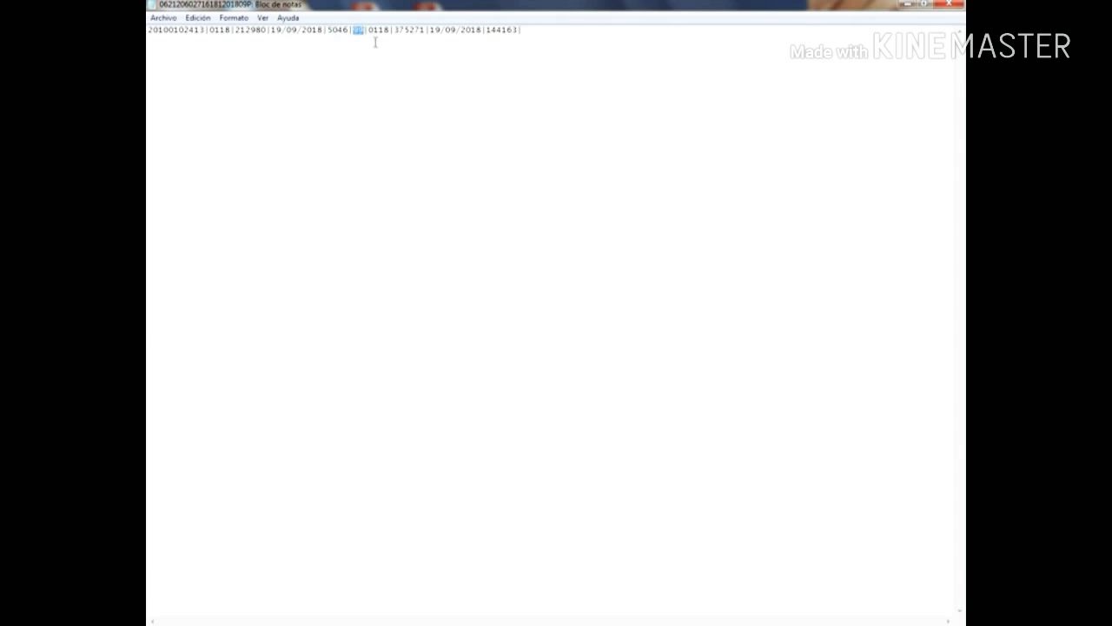